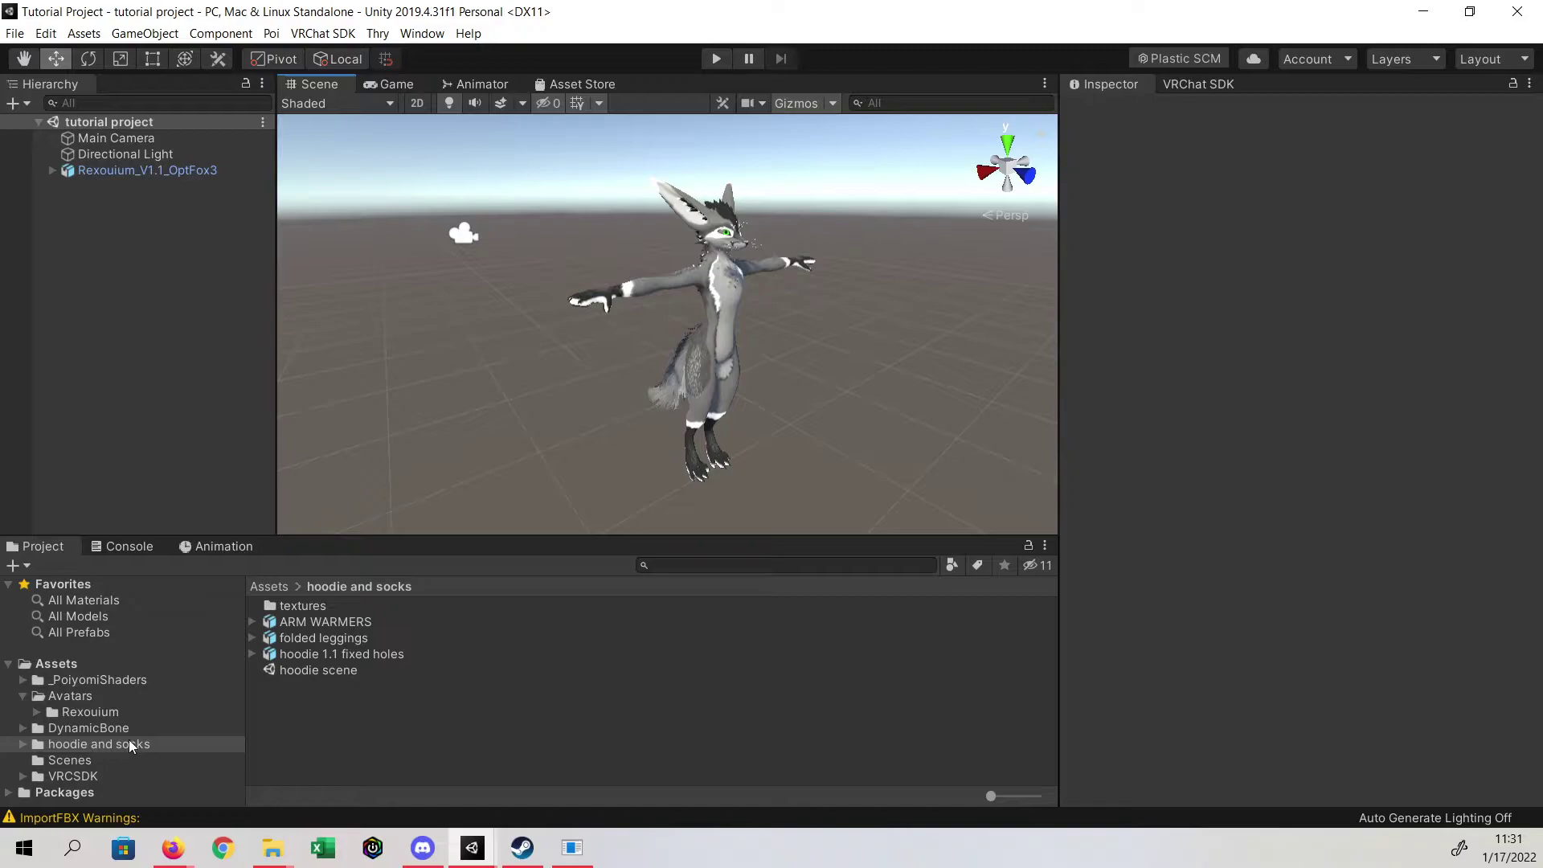
- Add the hoodie 1.1 fixed holes model to the scene as a separate root object alongside the Rexouium avatar
drag(338, 654, 181, 286)
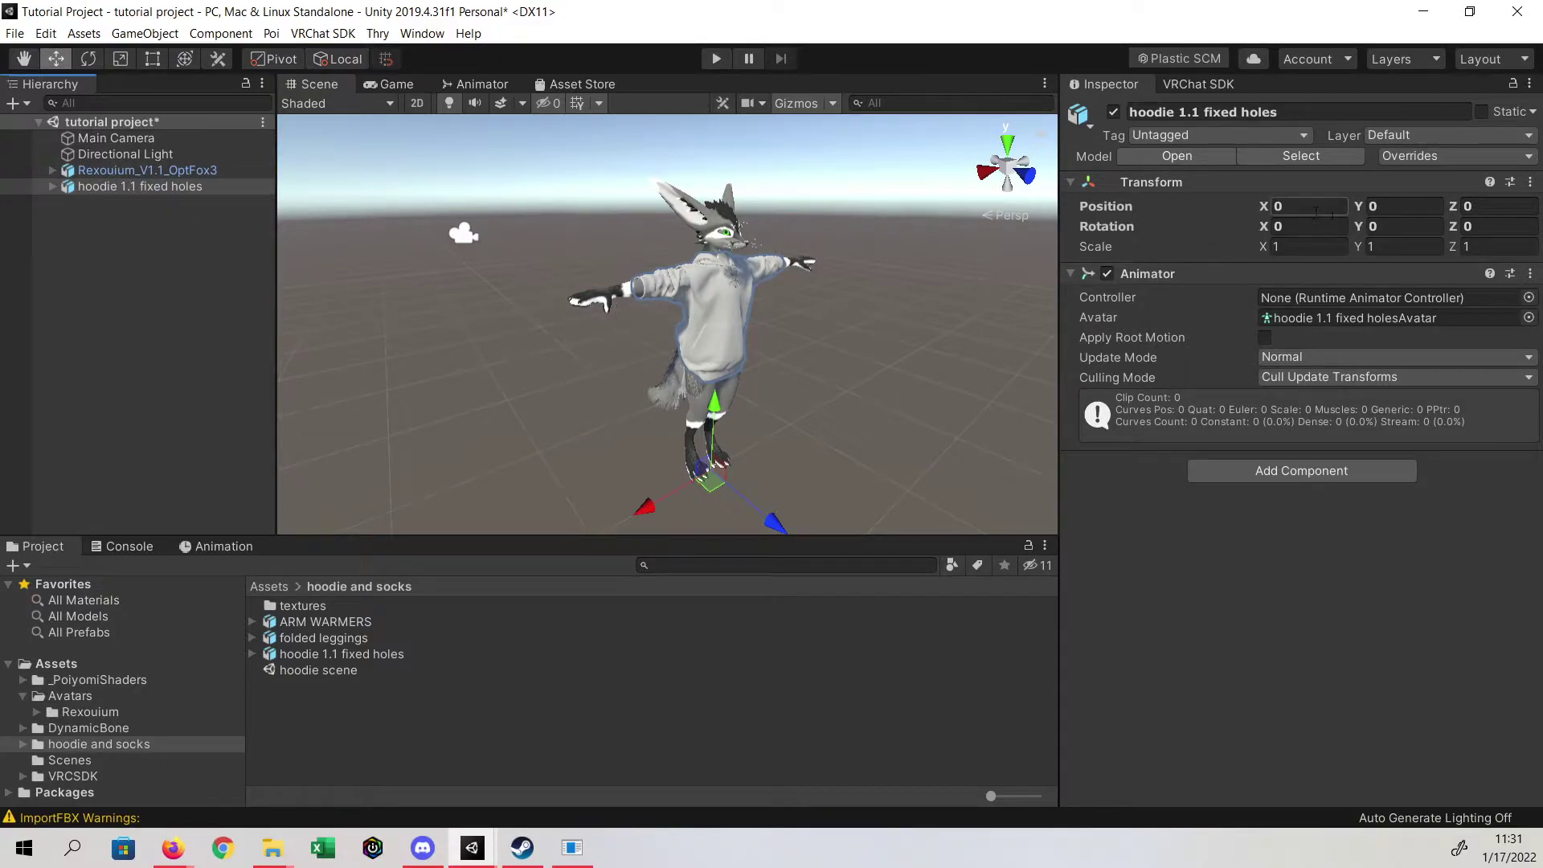
alt+drag(770, 232, 656, 392)
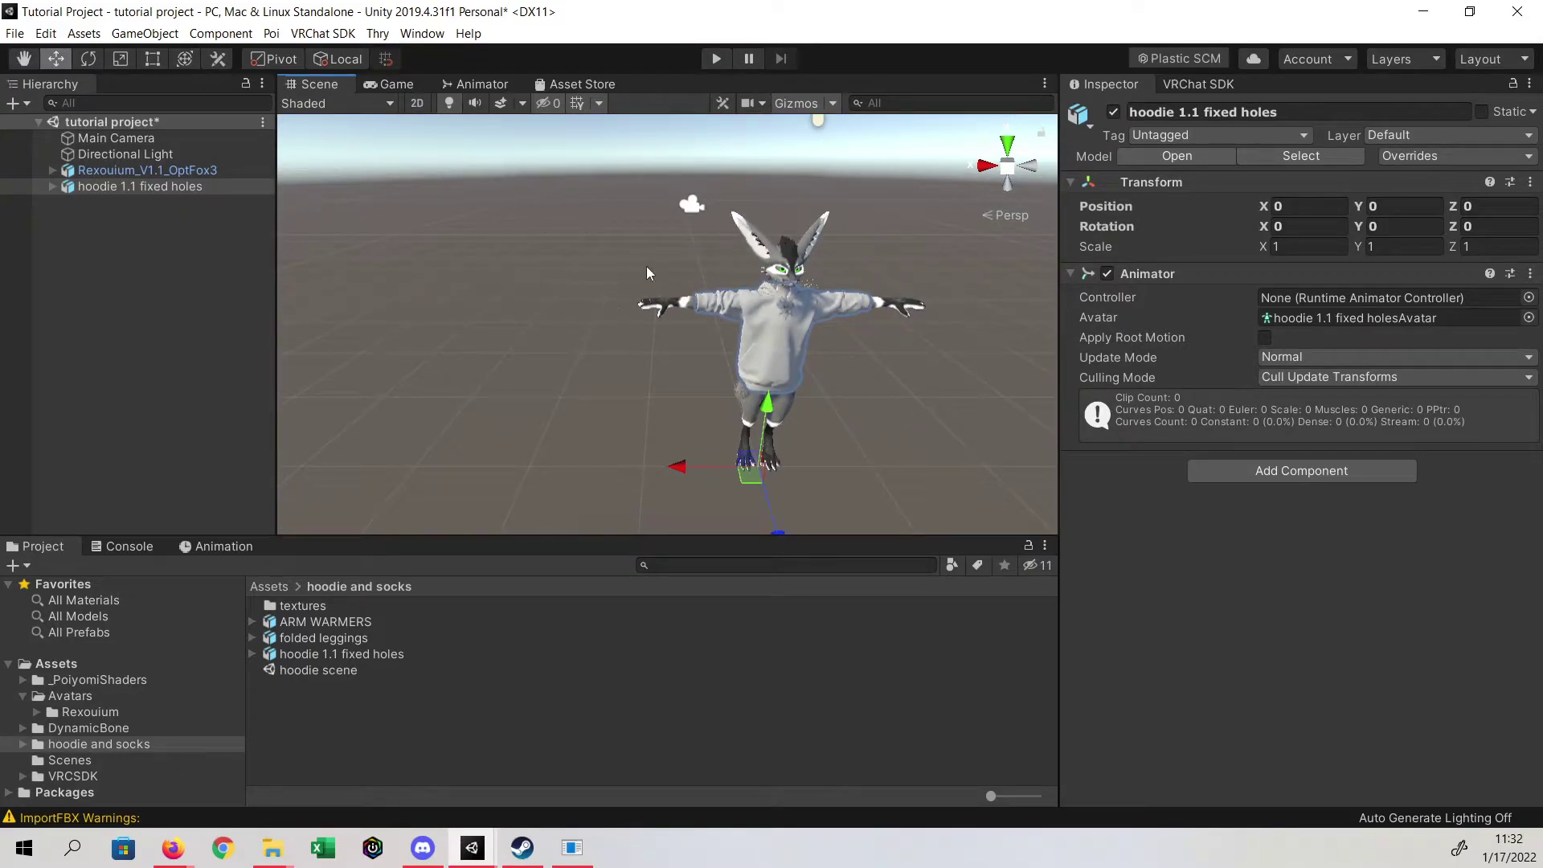
scroll(643, 351, up, 3)
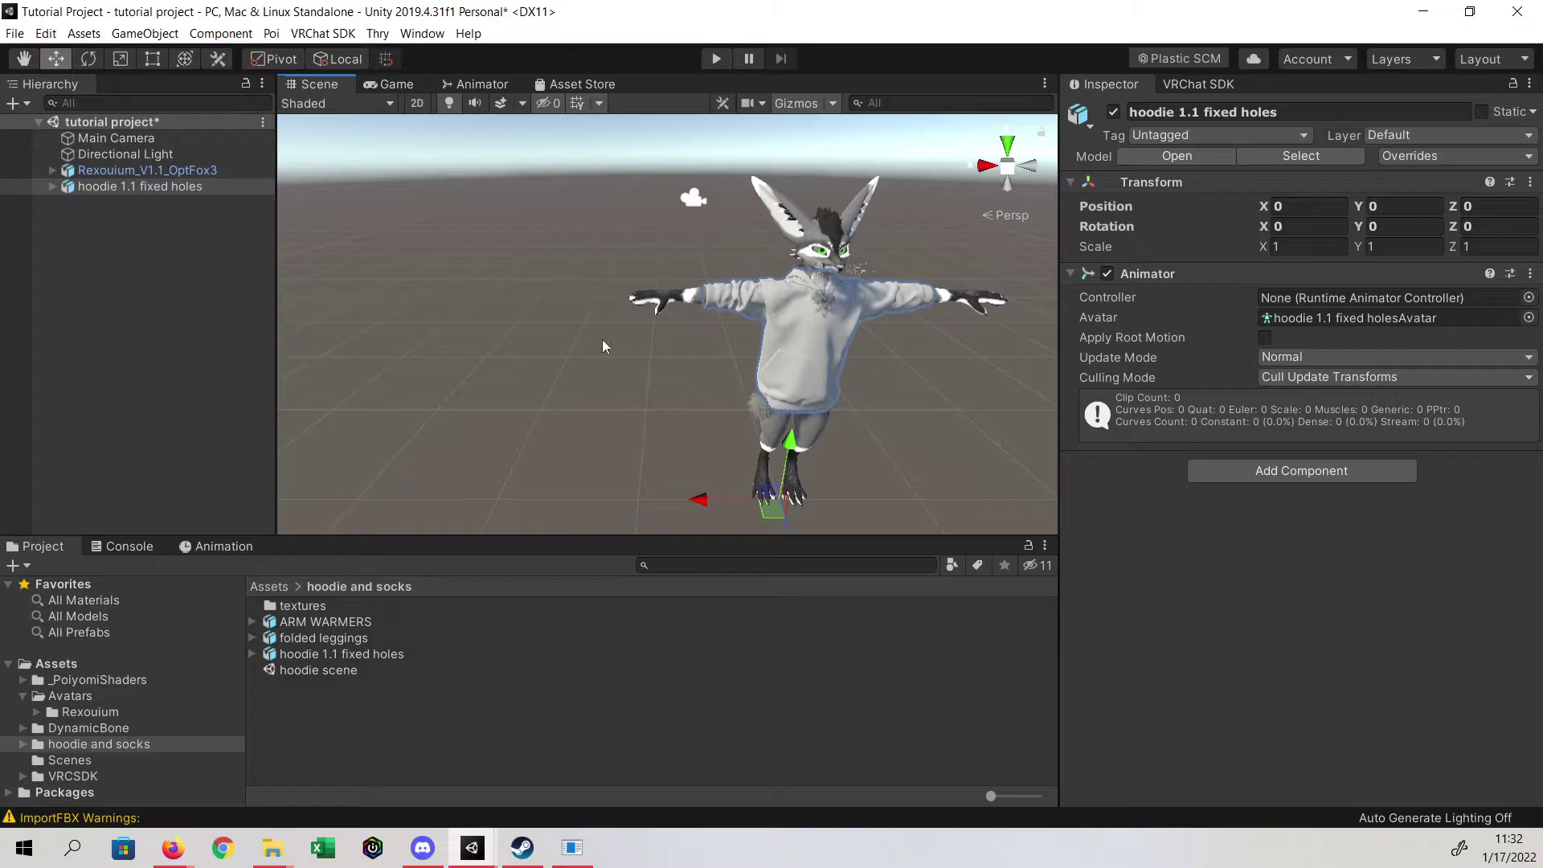
- Expand the avatar and hoodie objects and unpack the hoodie 1.1 fixed holes prefab
click(53, 170)
click(52, 218)
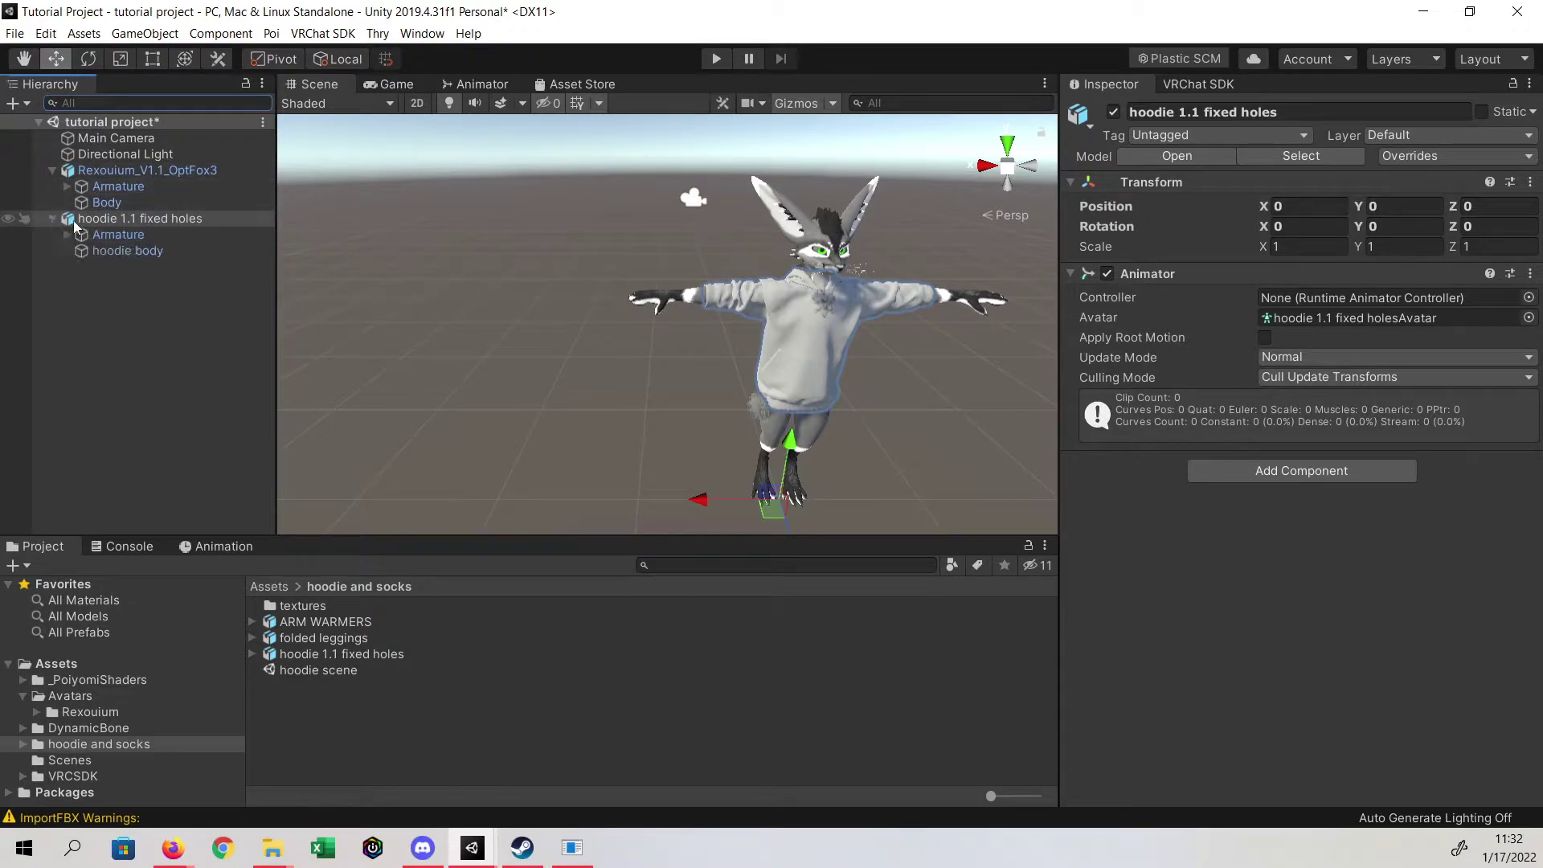
right_click(66, 218)
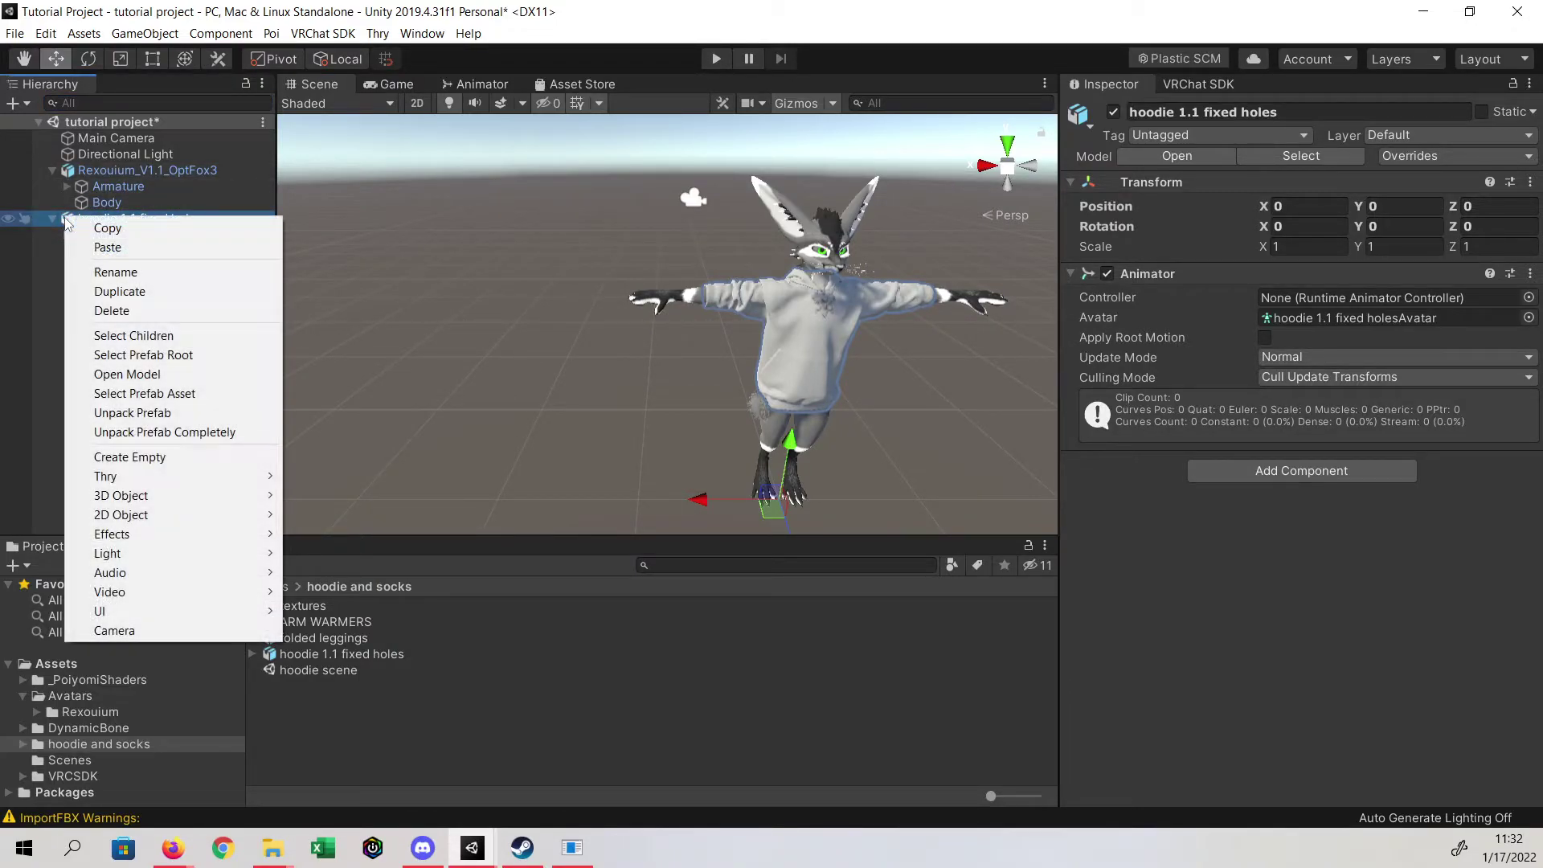
click(121, 413)
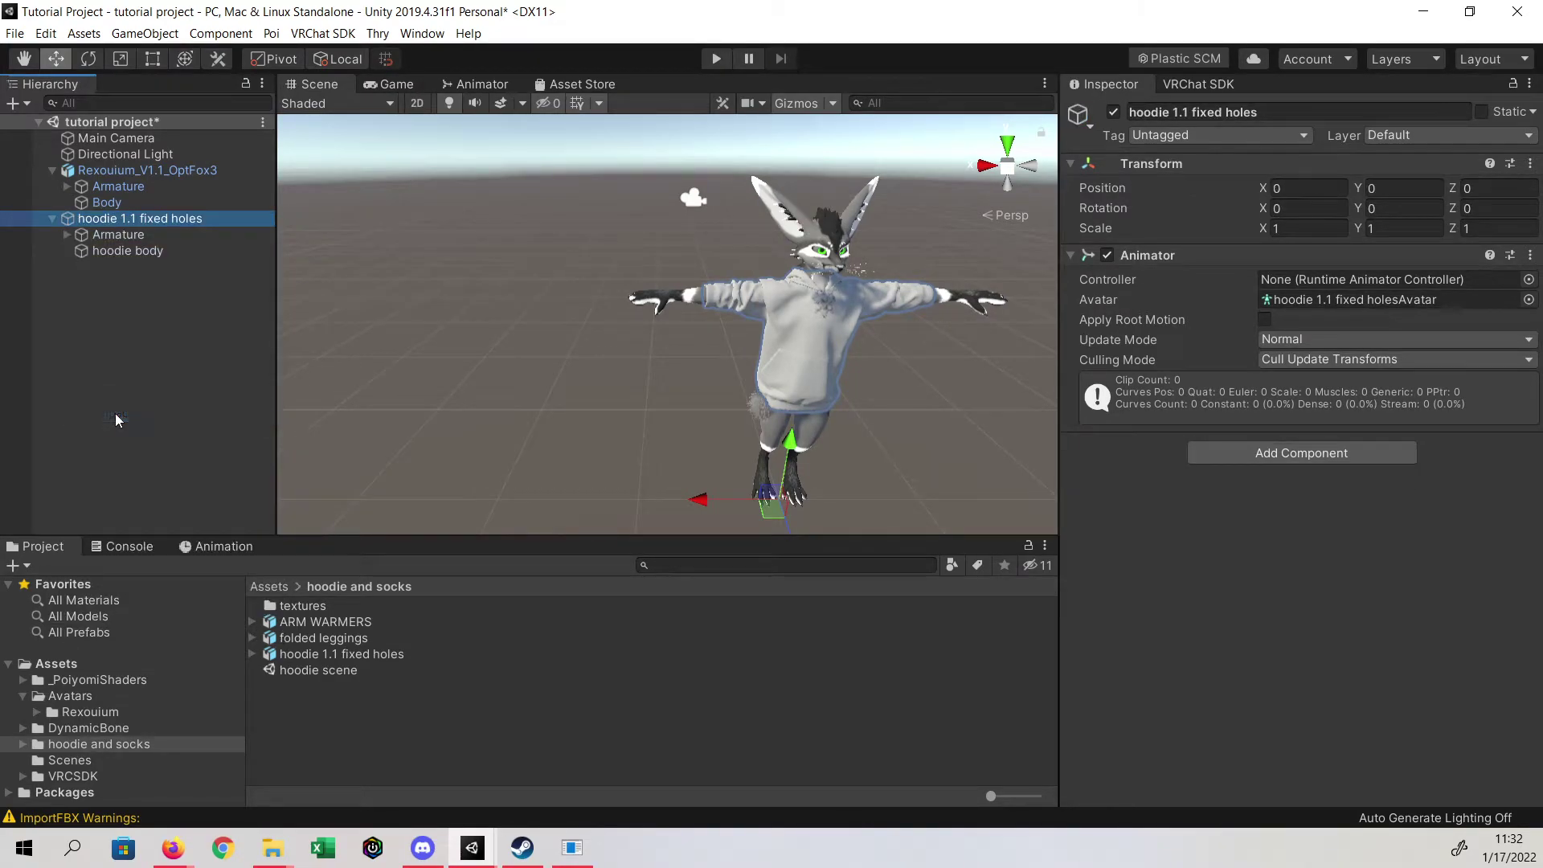
- Expand the hoodie's armature through Hips hoodie and Spine hoodie to the bones under Chest hoodie
click(66, 234)
click(81, 250)
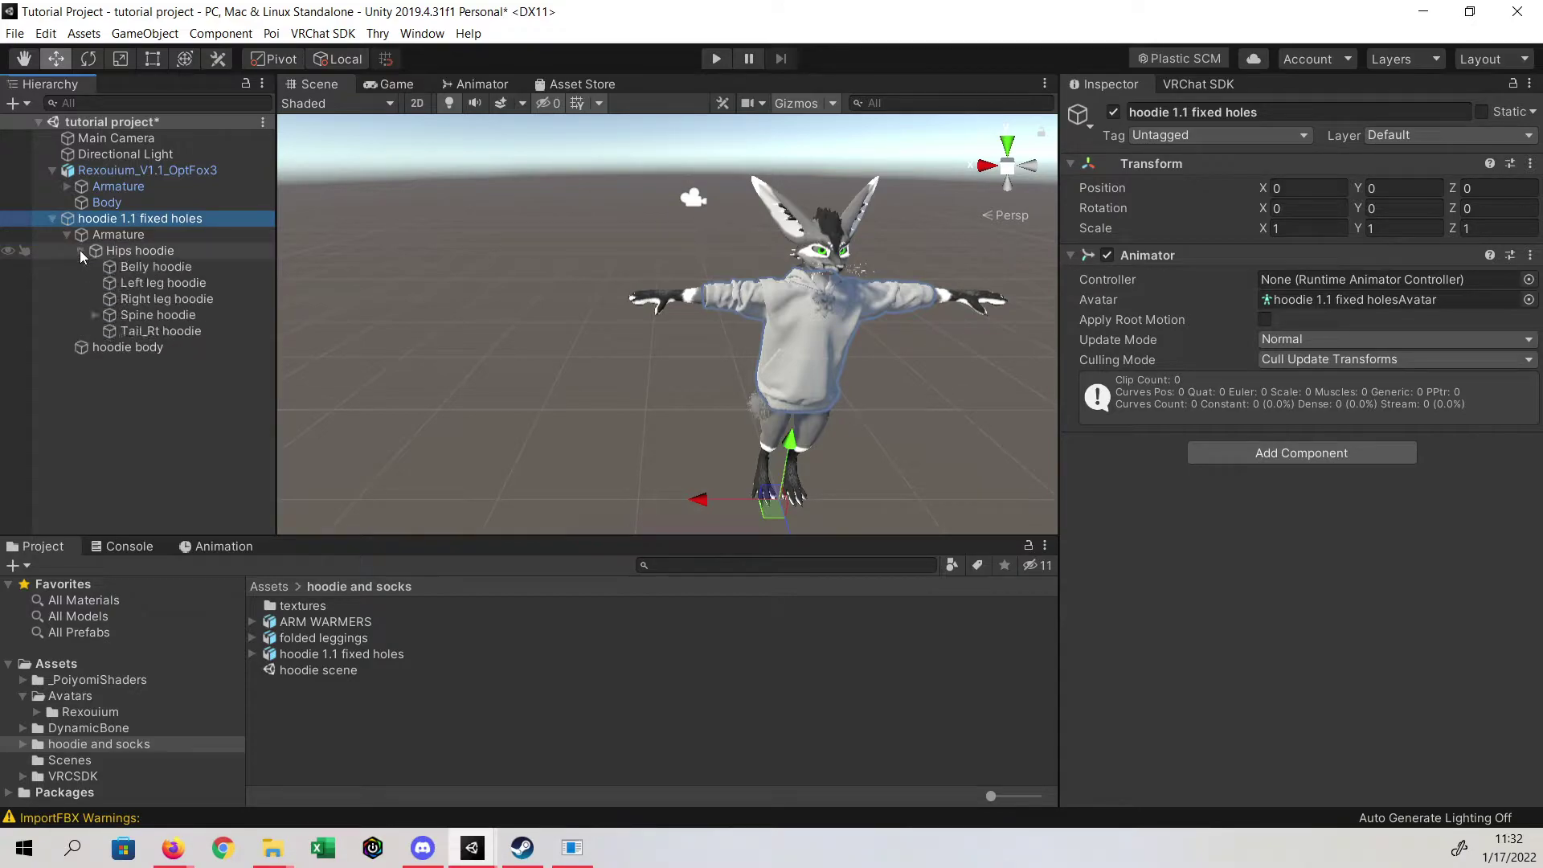
click(95, 314)
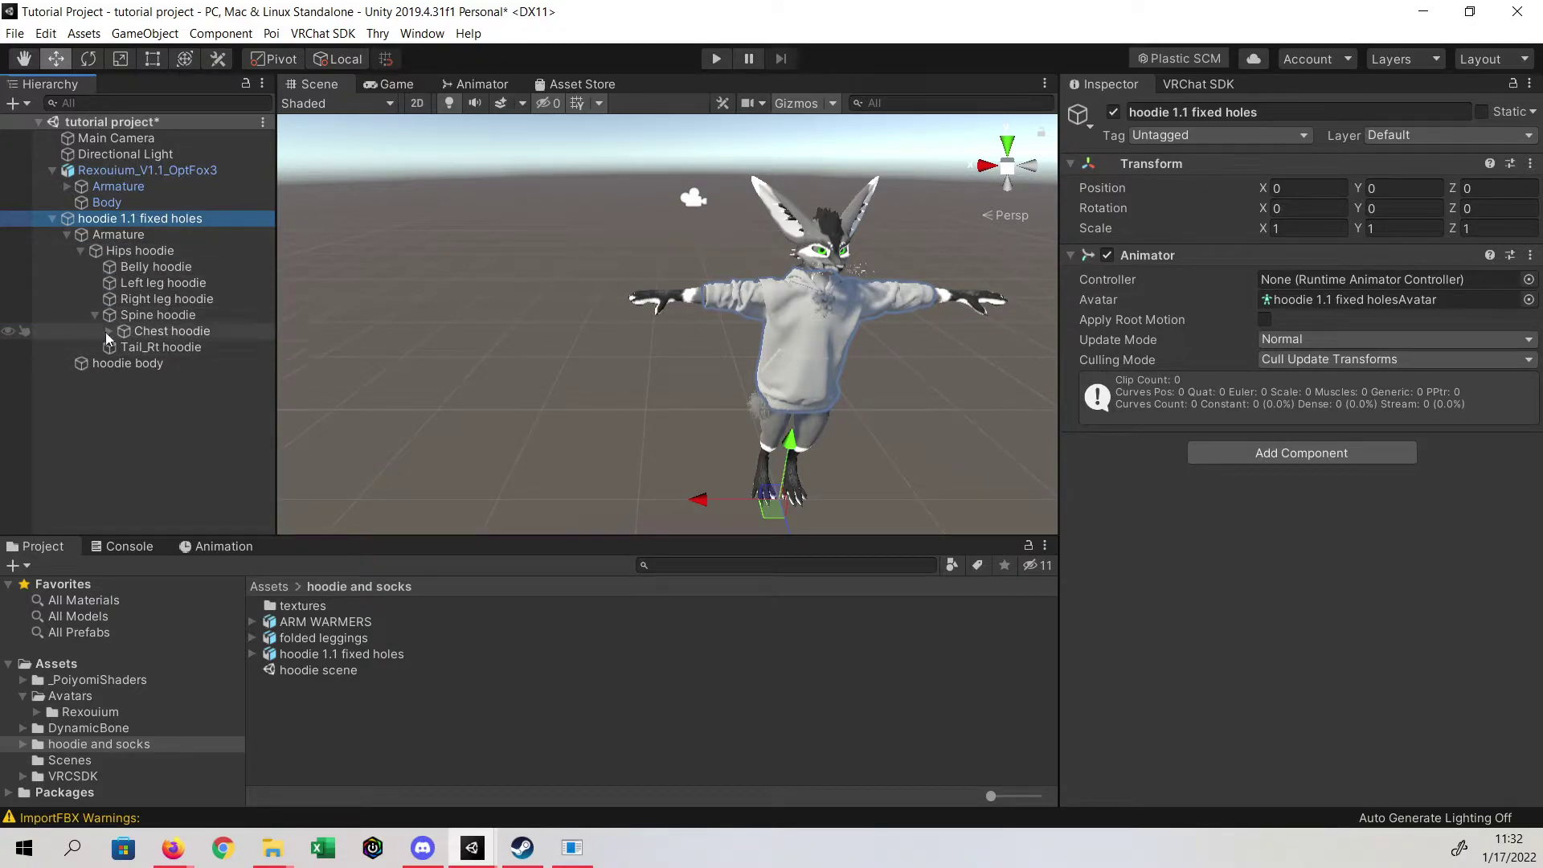
click(108, 331)
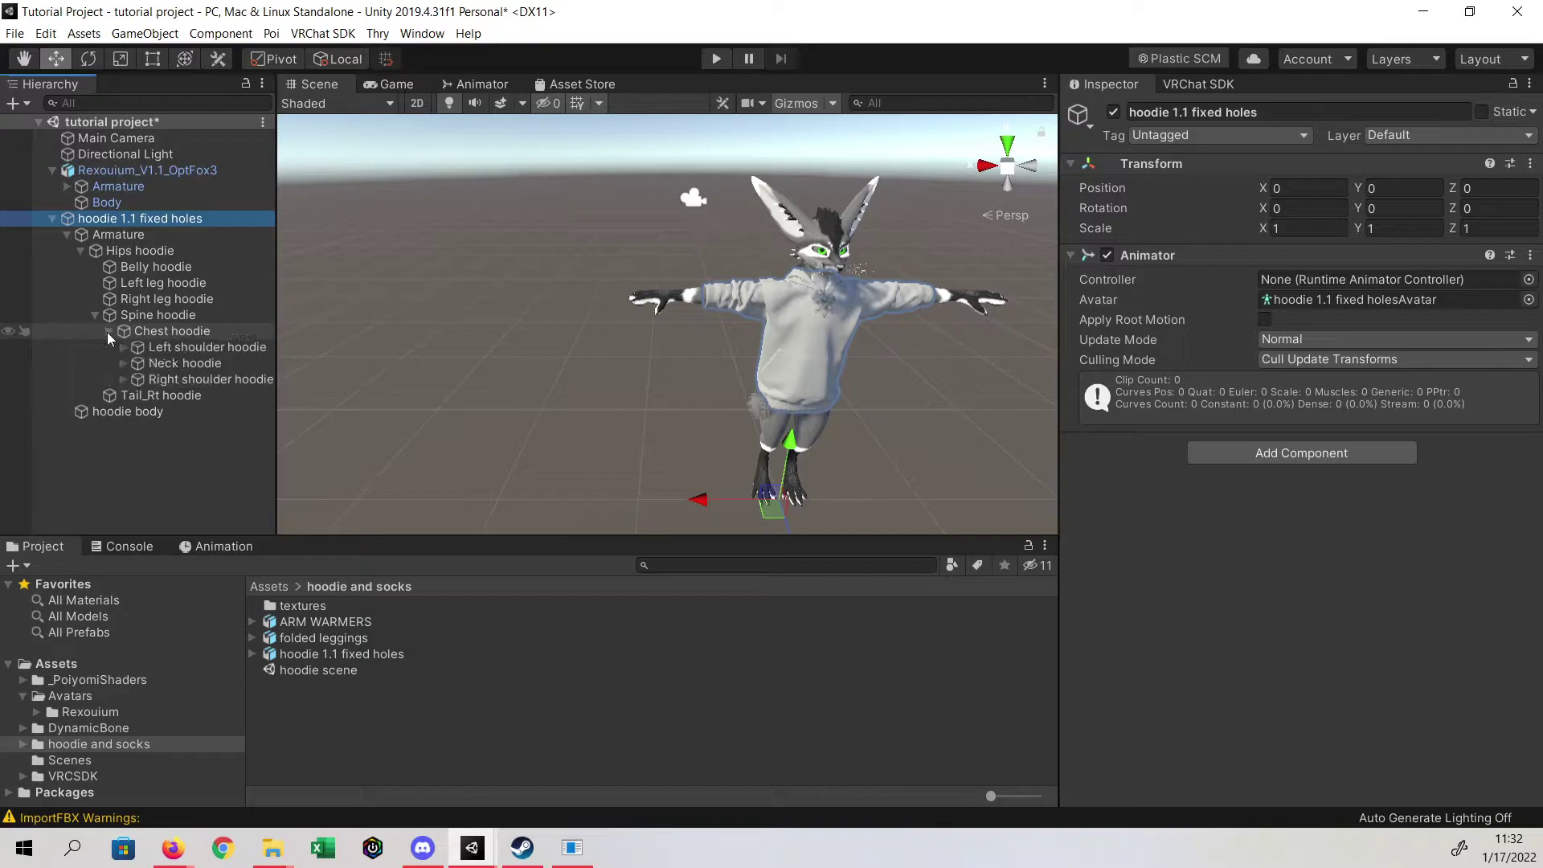
- Expand the avatar's armature through Hips, Spine and Chest to the arm bones under both shoulders
click(66, 186)
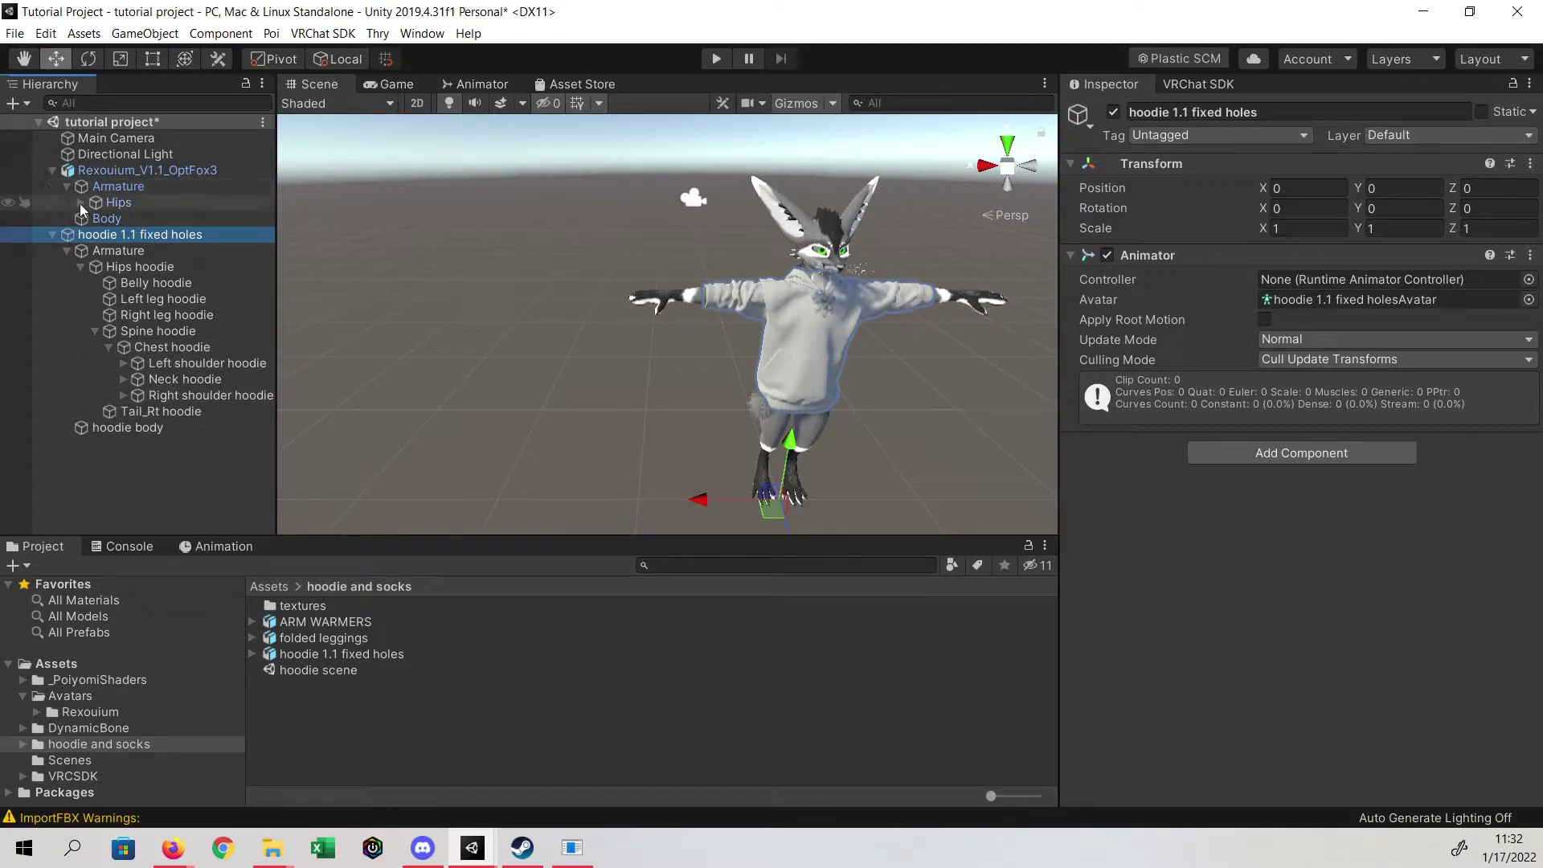
click(80, 203)
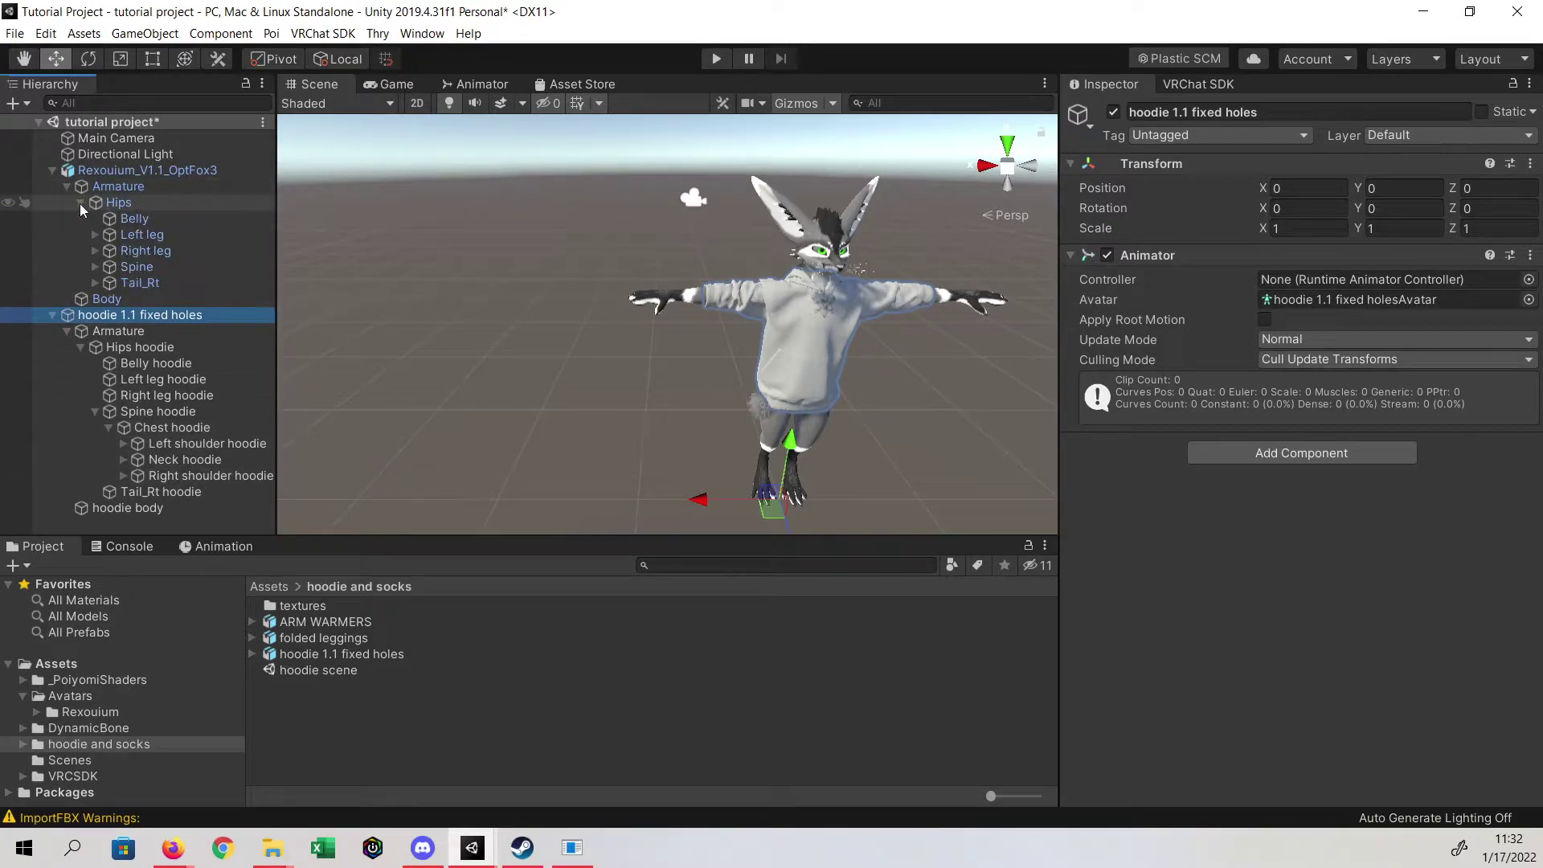
click(94, 266)
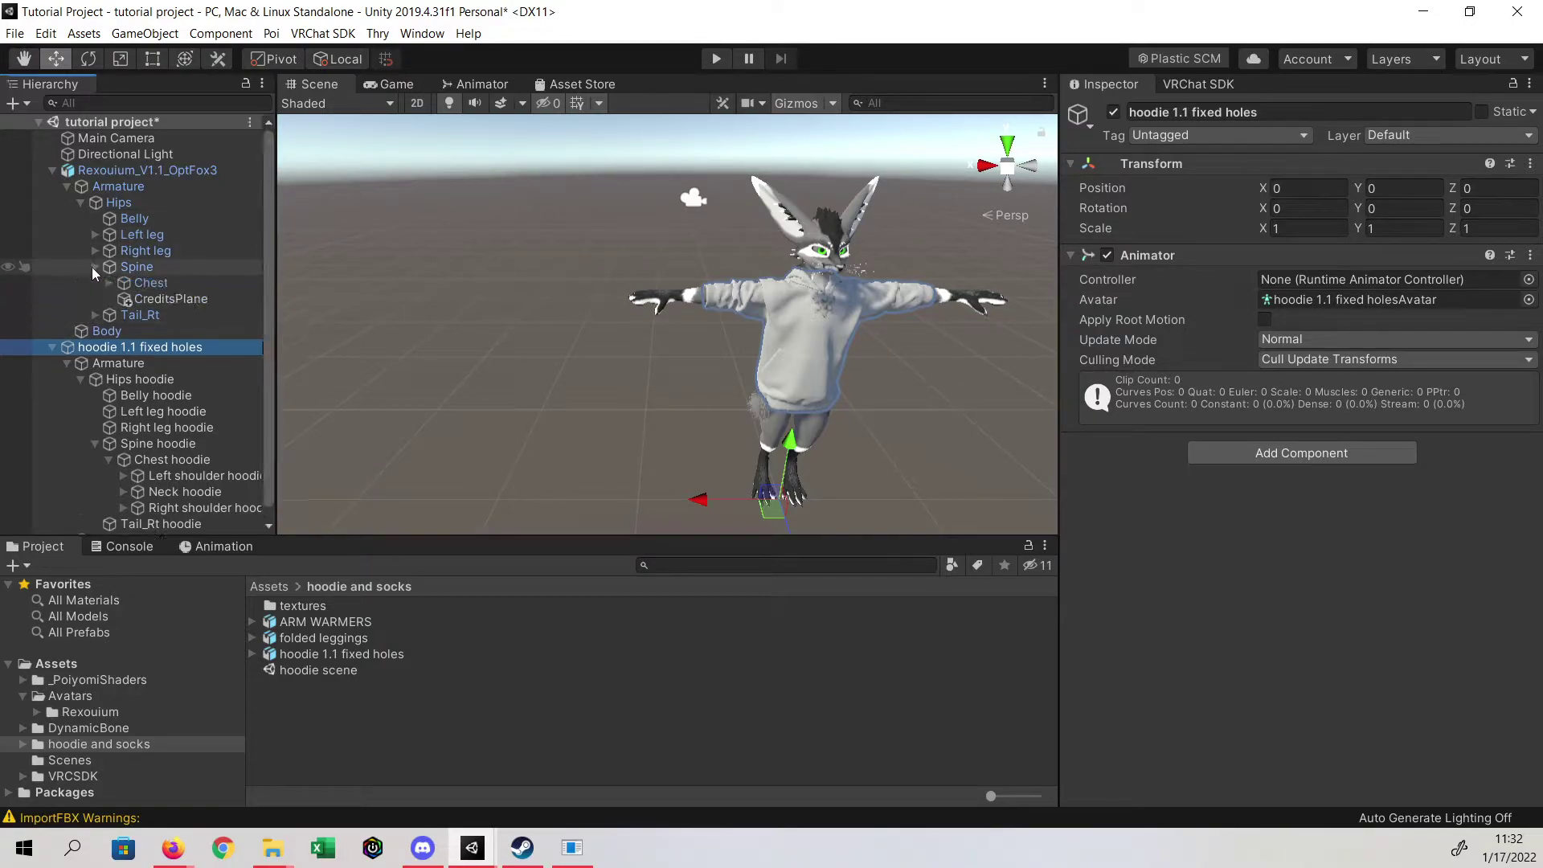
click(107, 283)
scroll(83, 326, down, 3)
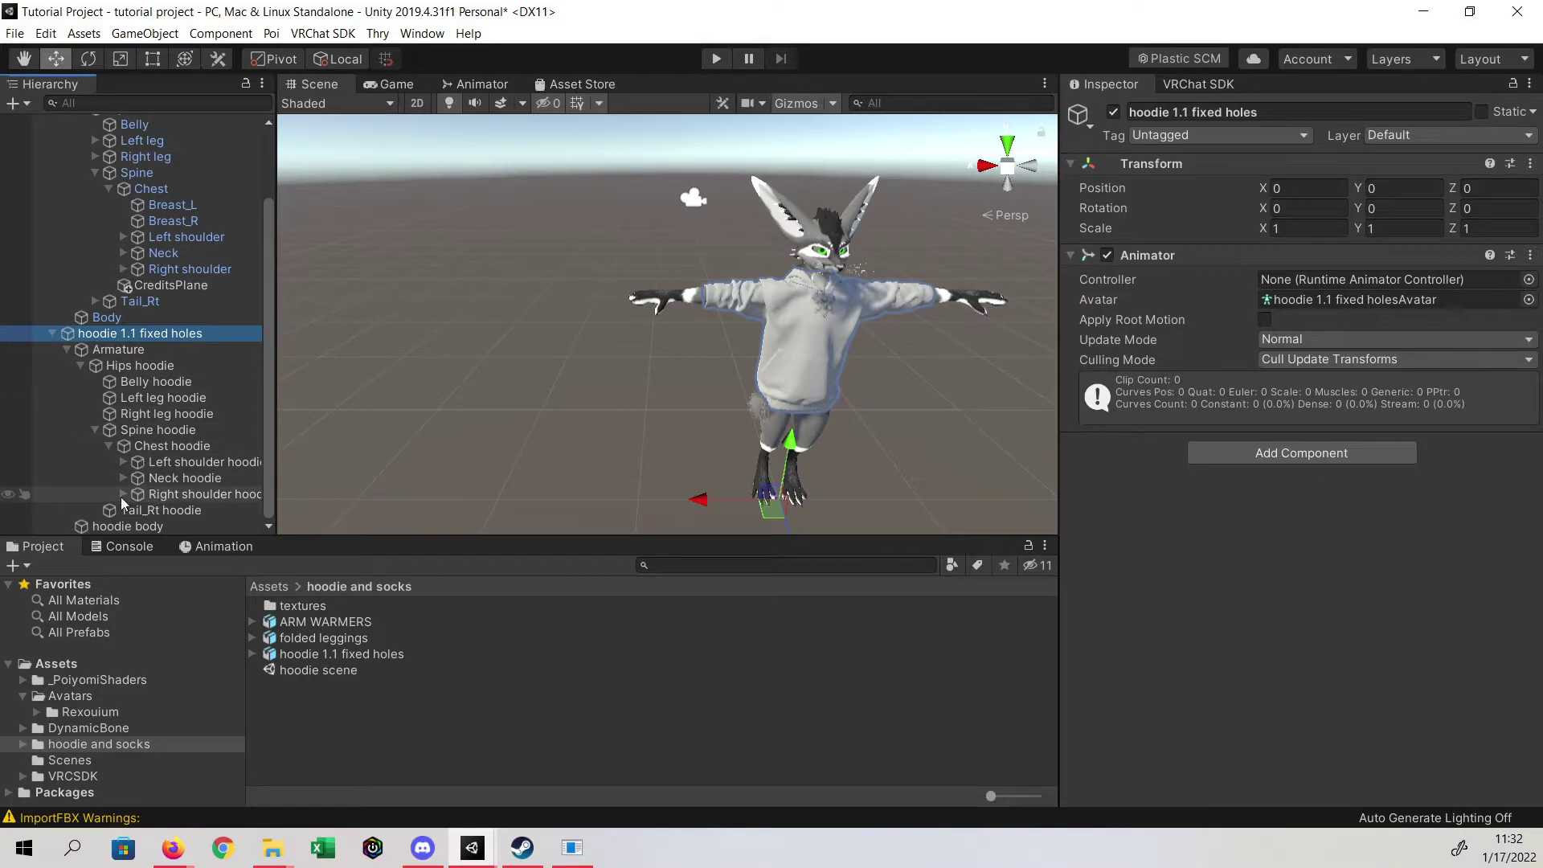
click(122, 269)
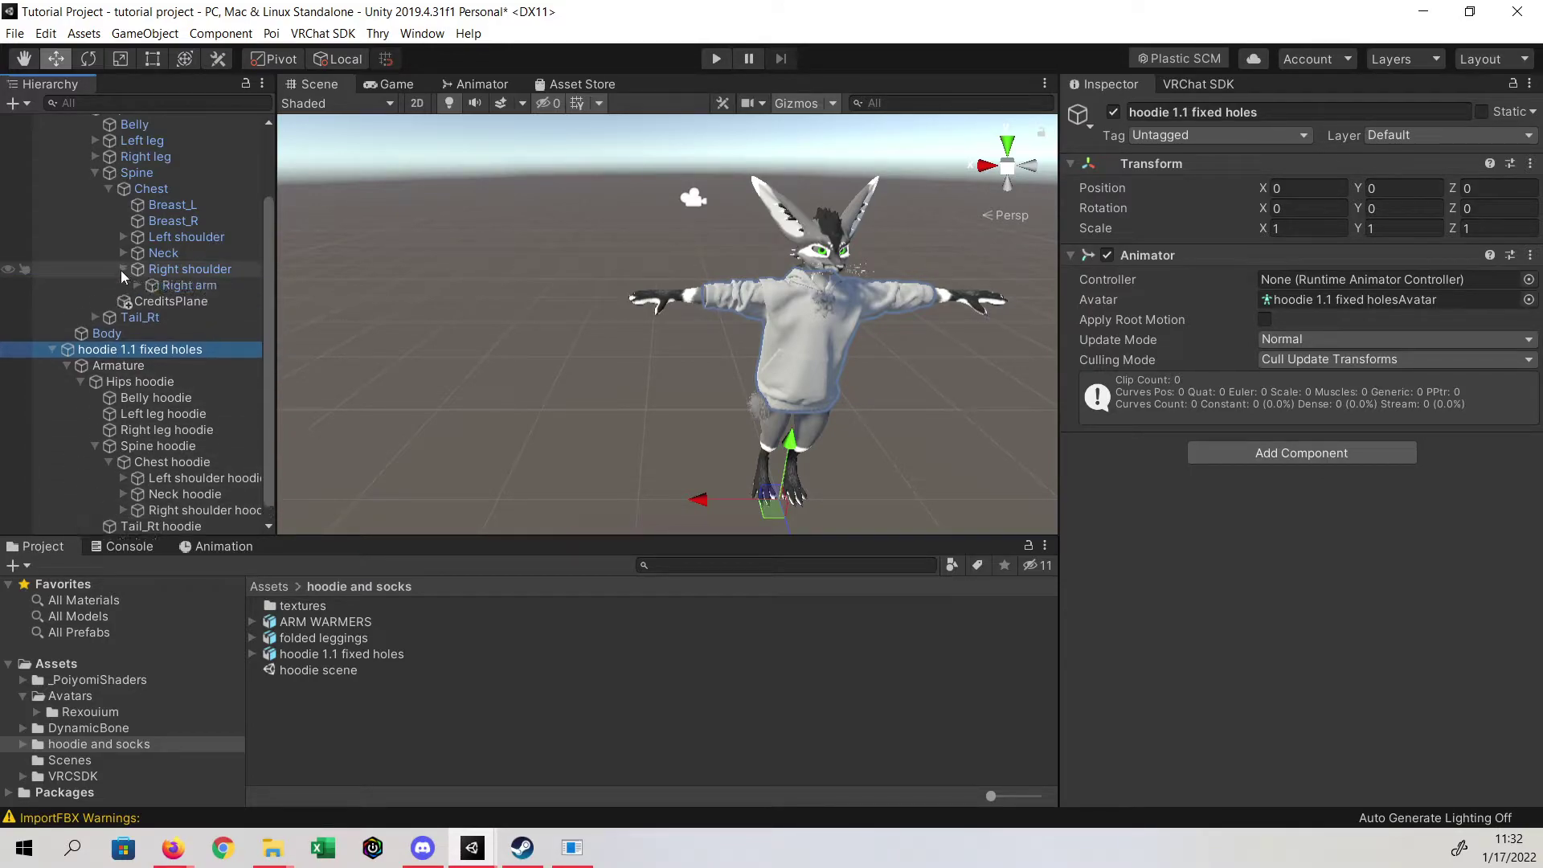
click(121, 236)
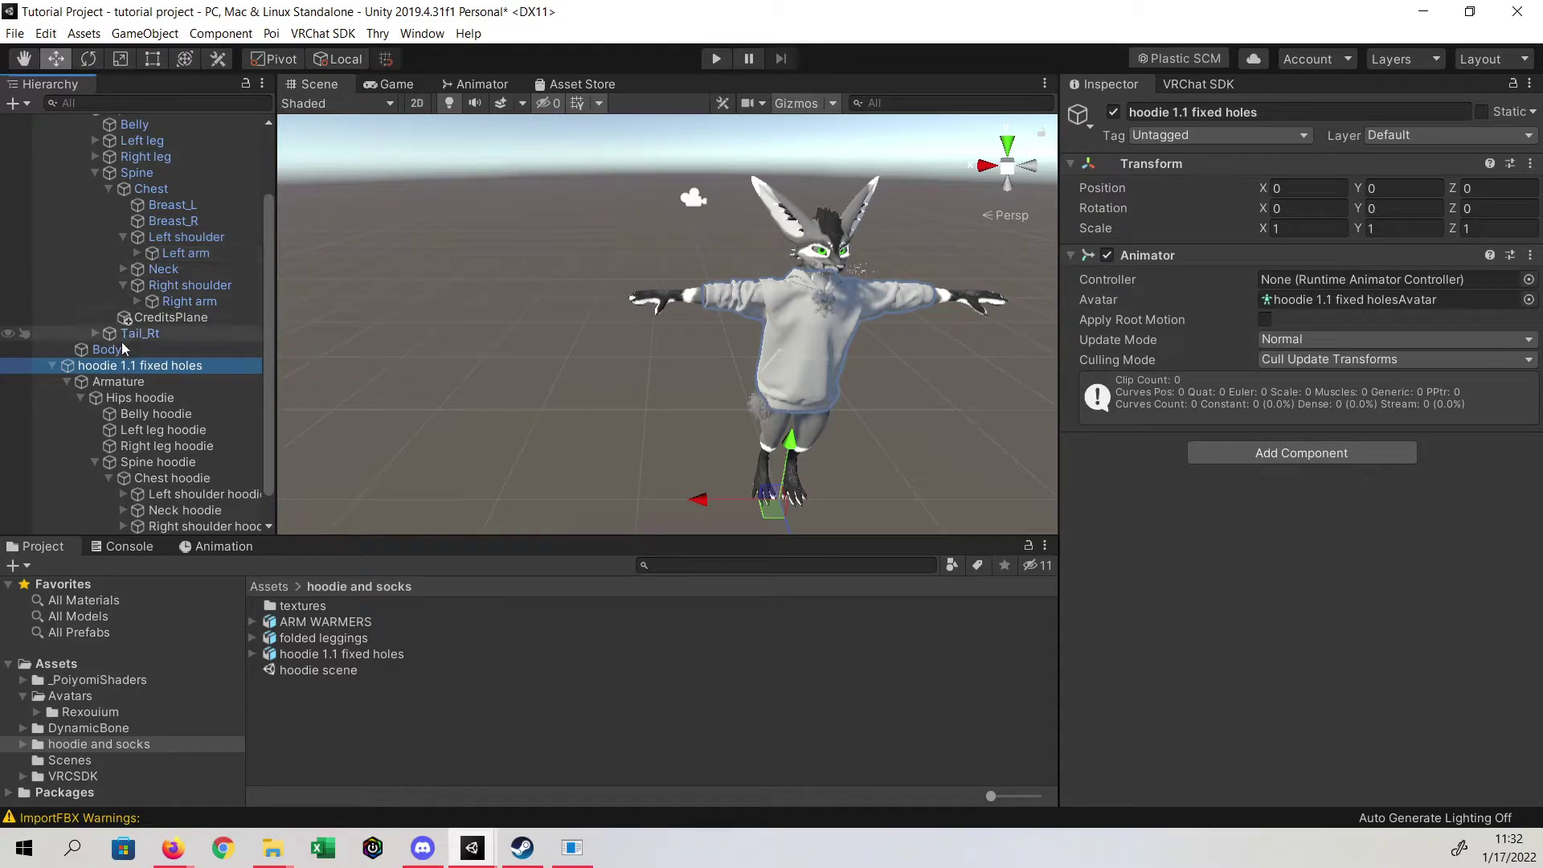
- Expand the right arm chains in both armatures and parent the hoodie's Right elbow bone to the avatar's Right elbow
scroll(121, 386, down, 1)
click(122, 495)
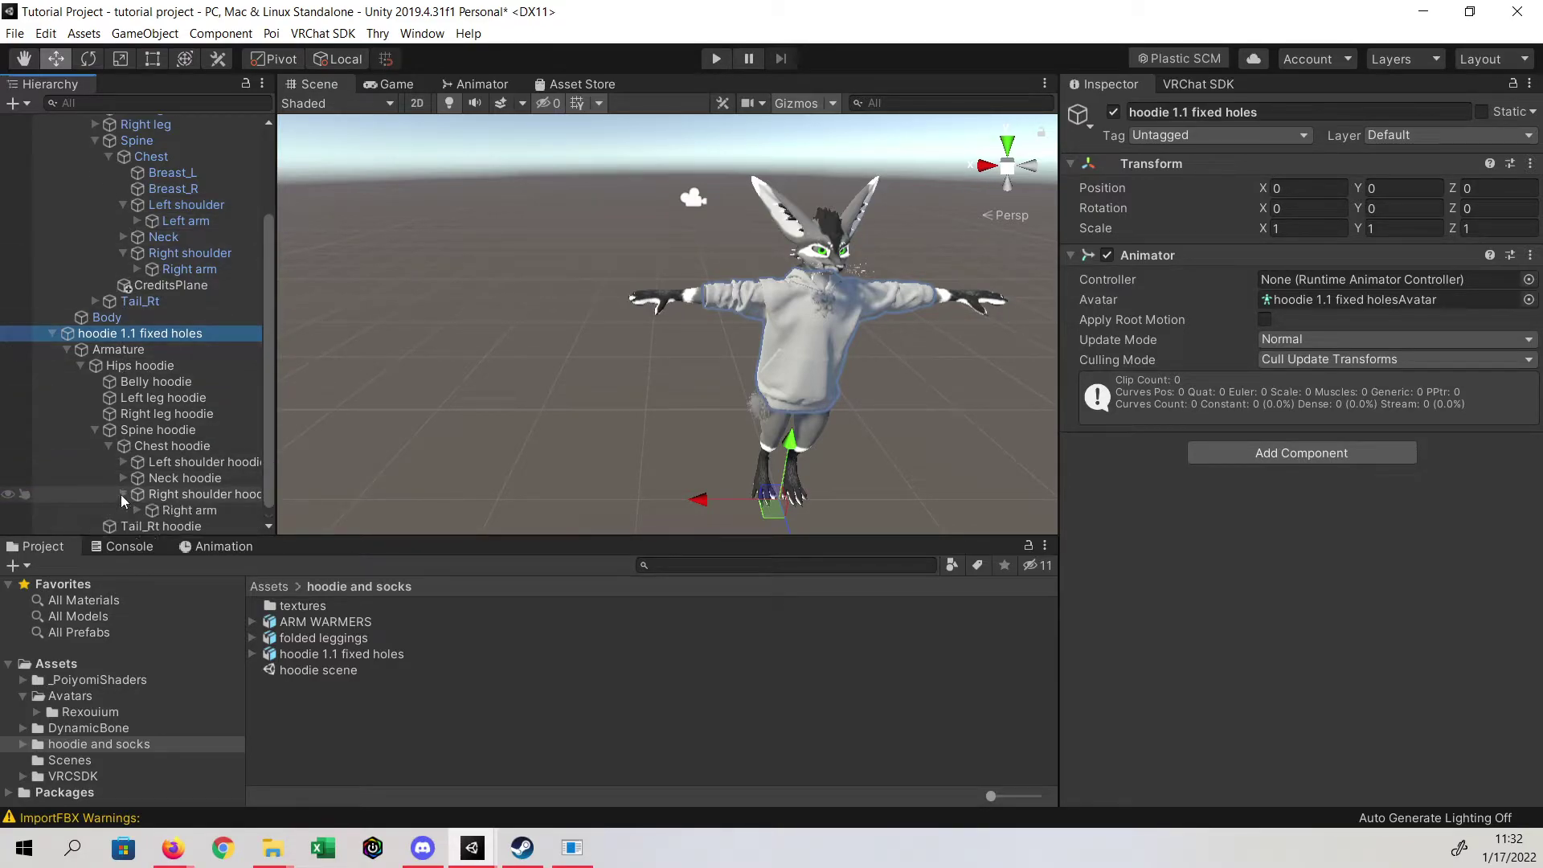
drag(275, 405, 314, 407)
scroll(118, 464, down, 1)
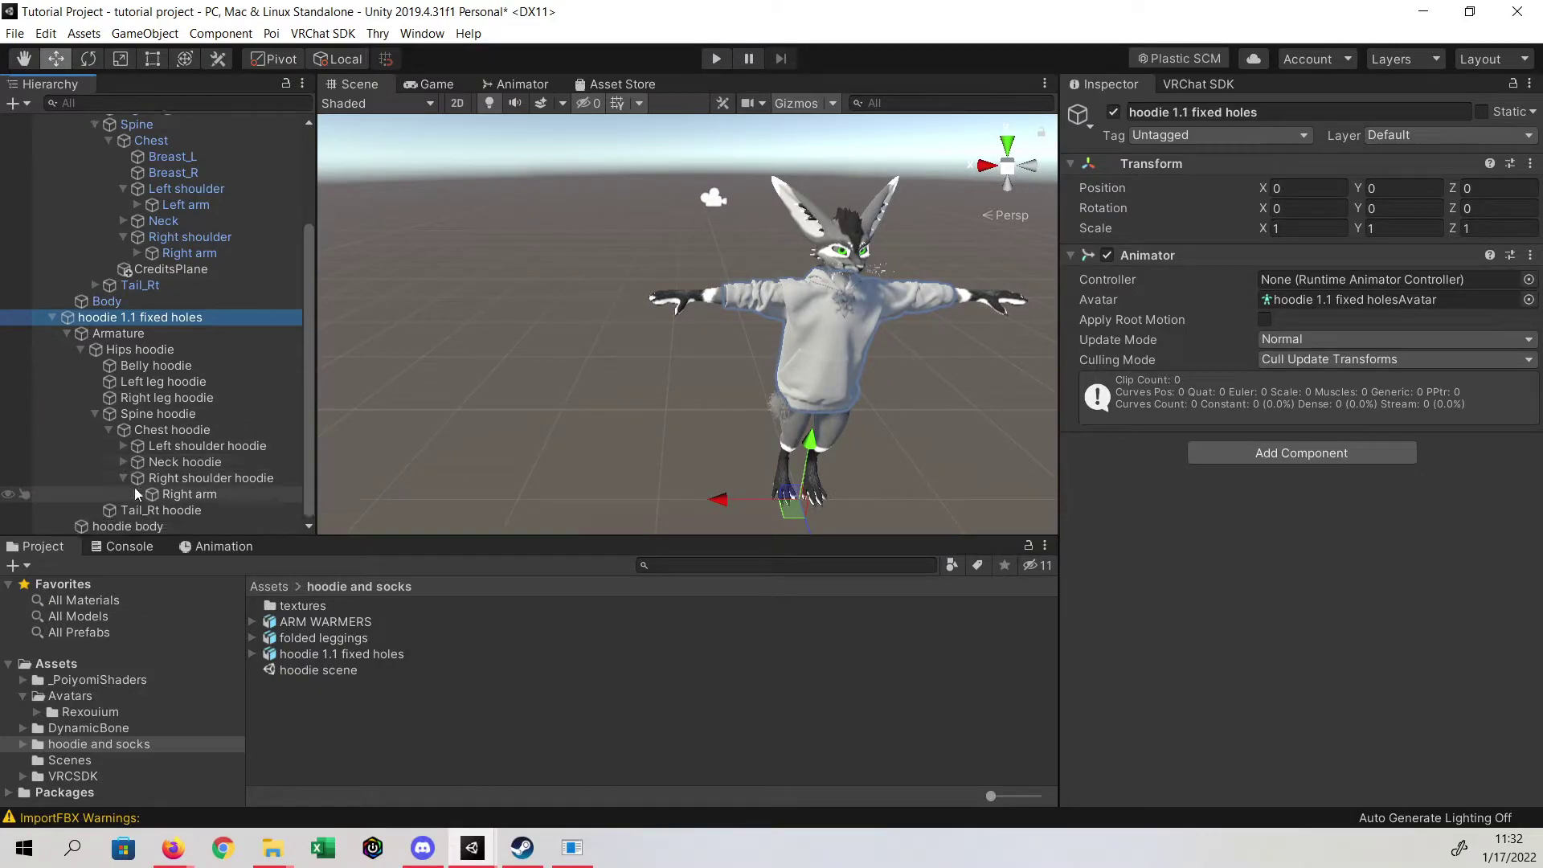
click(137, 493)
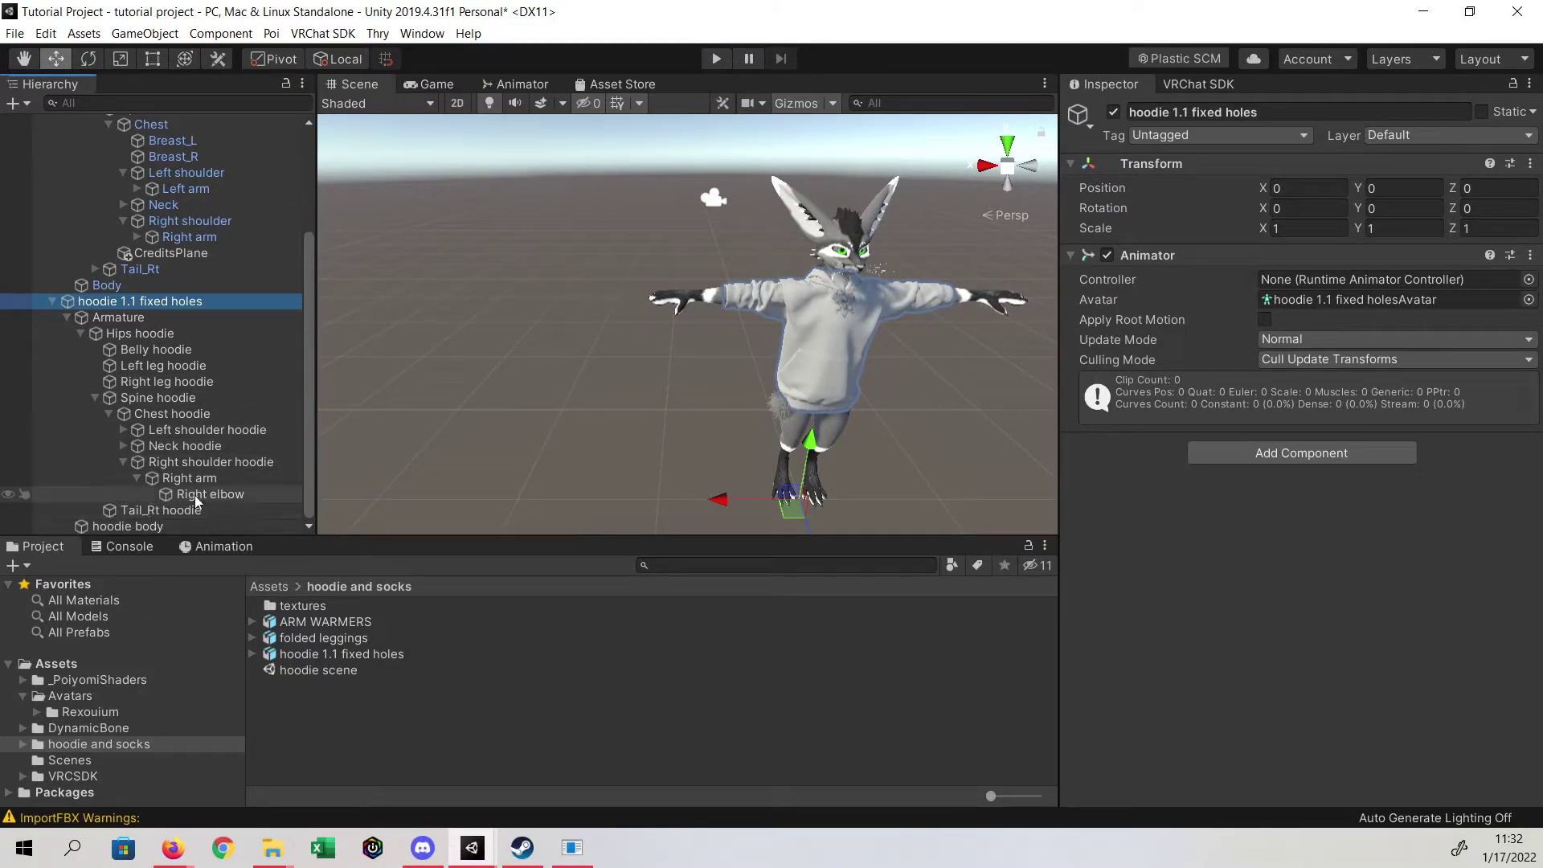
click(136, 235)
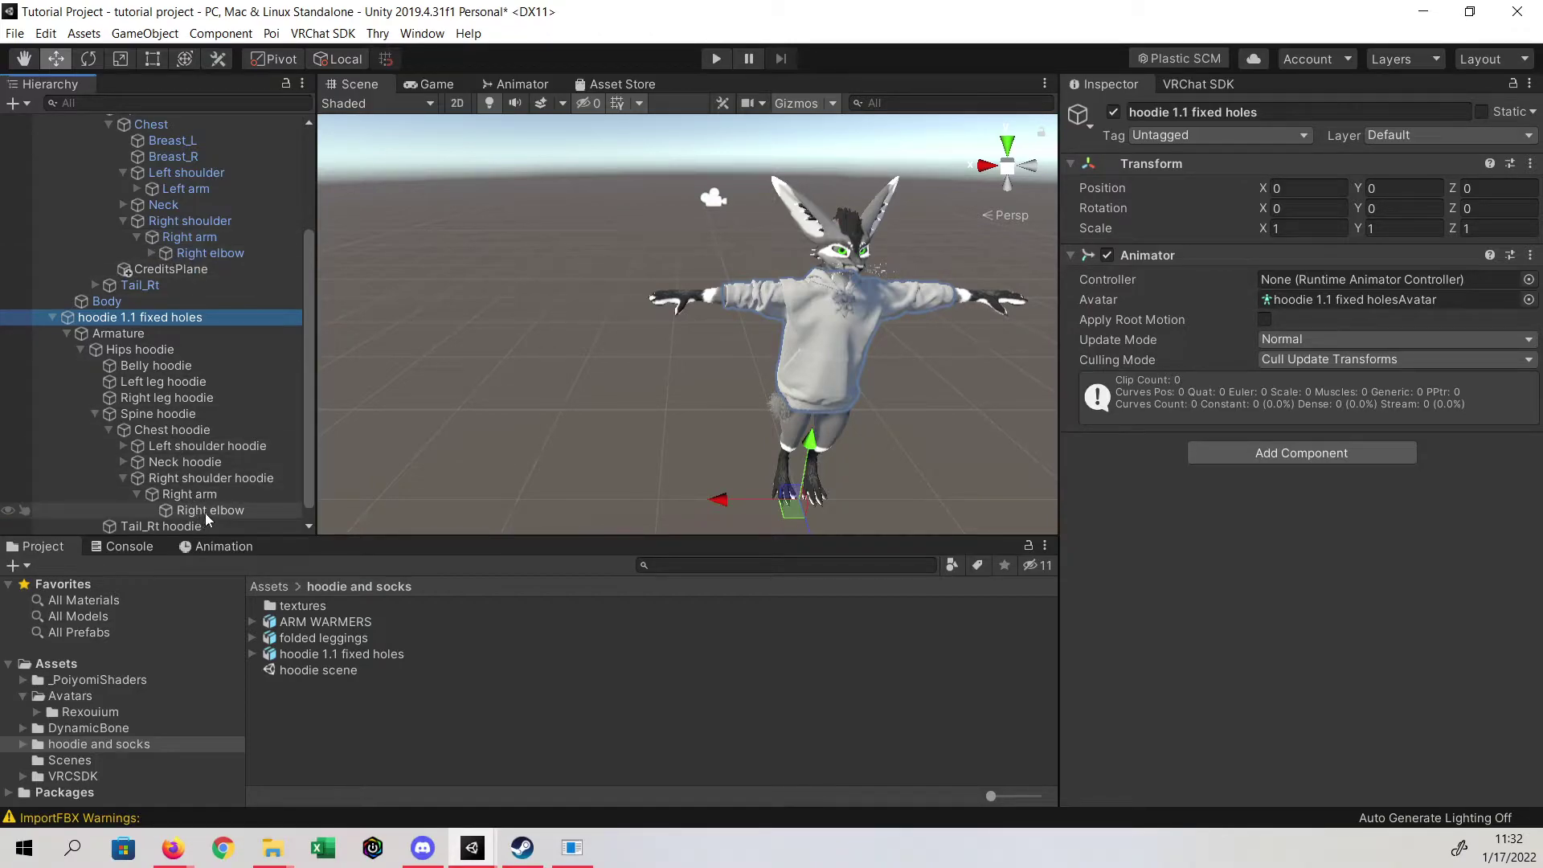
drag(215, 512, 207, 257)
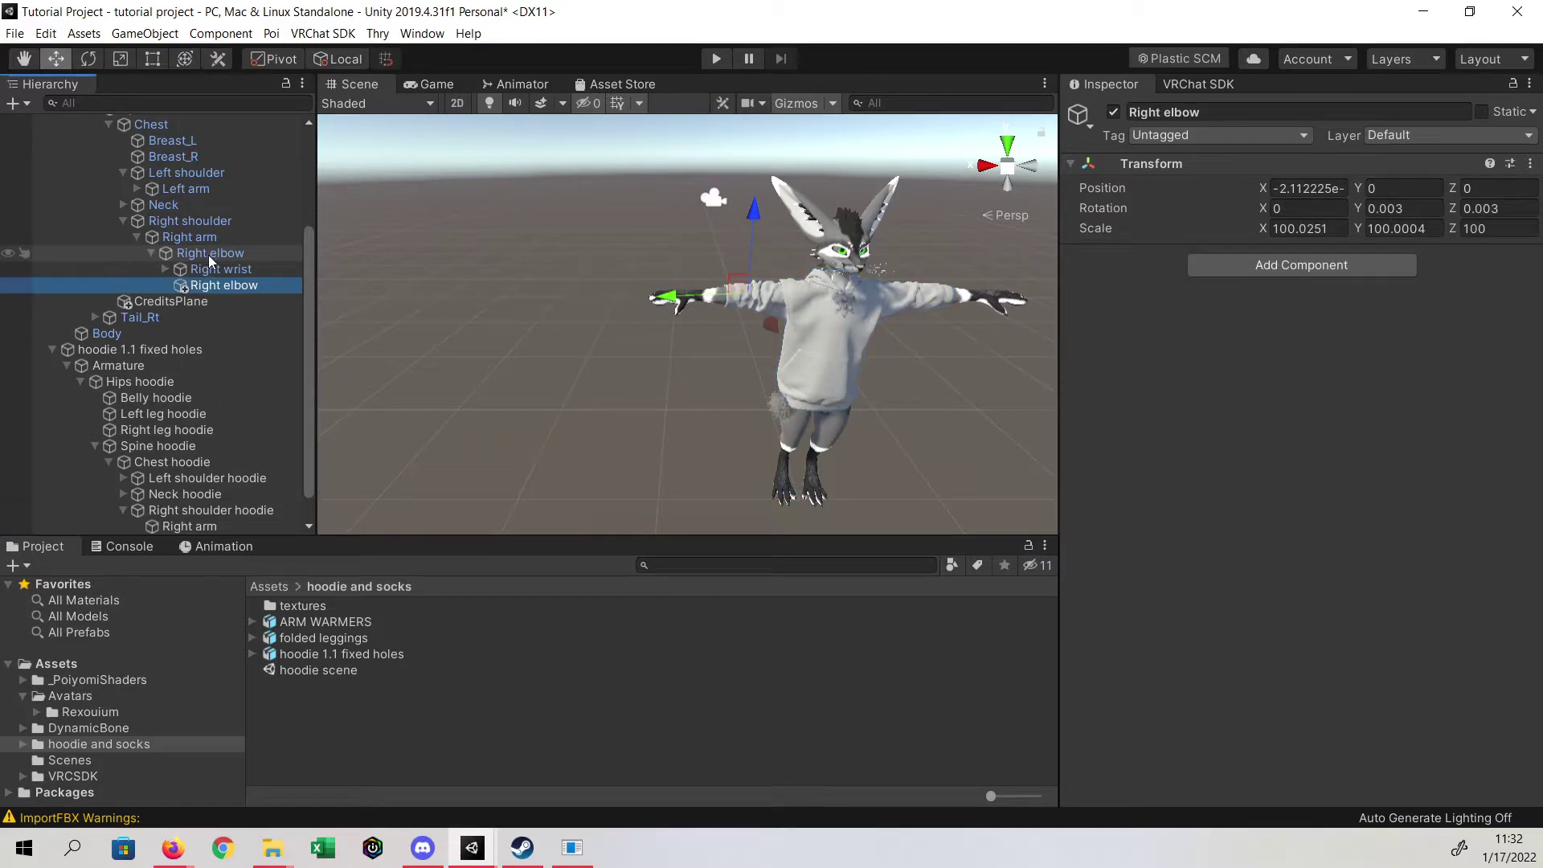
- Parent the hoodie's Right arm and Right shoulder hoodie bones to the avatar's matching bones, and collapse the right shoulder branch
scroll(217, 422, down, 1)
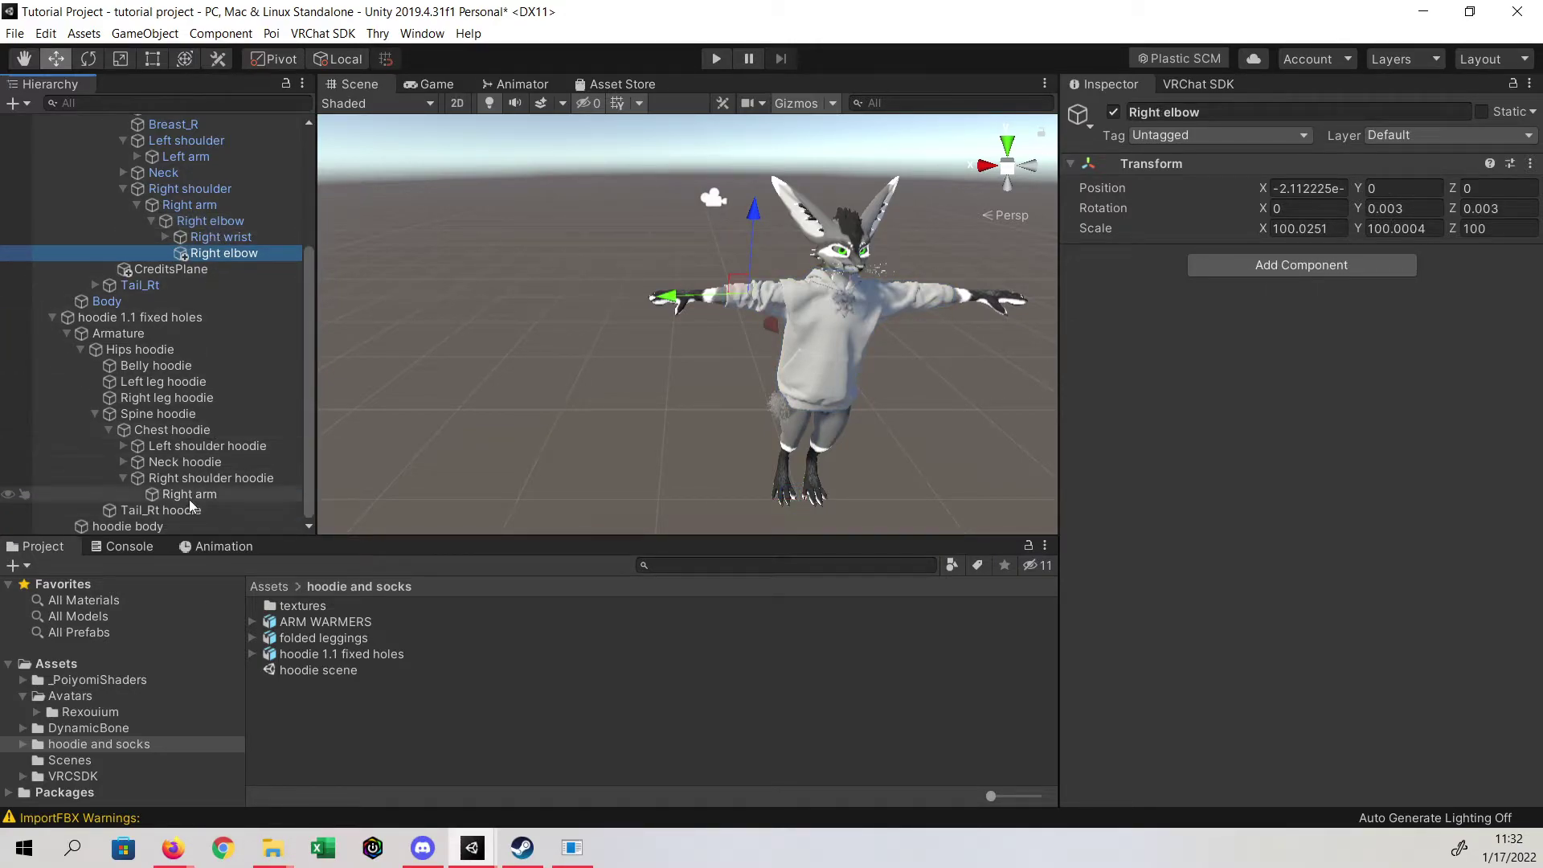
drag(200, 497, 197, 211)
drag(220, 497, 188, 190)
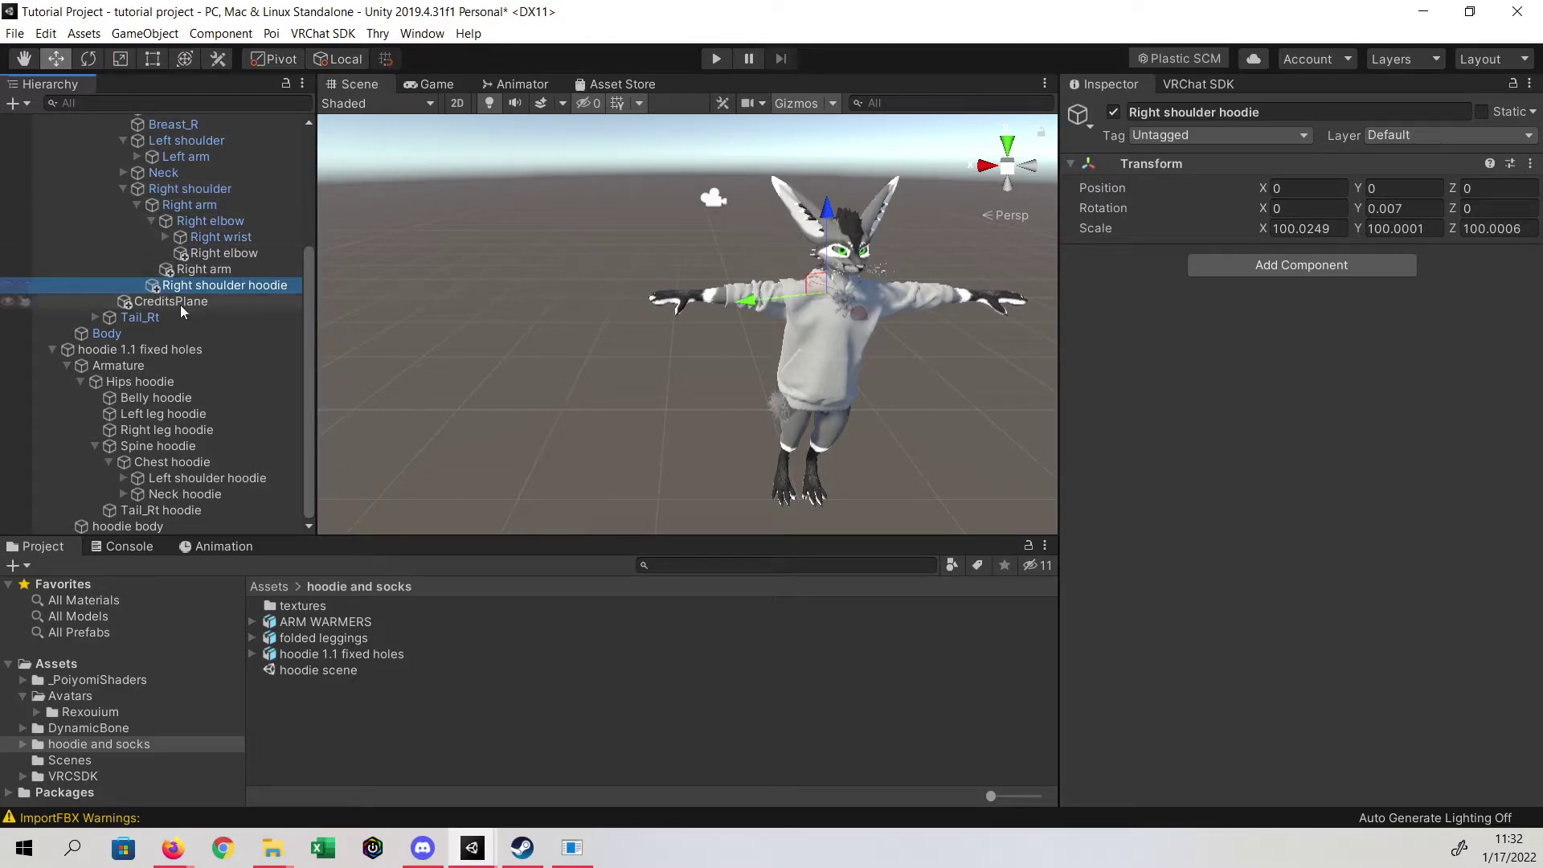
click(137, 206)
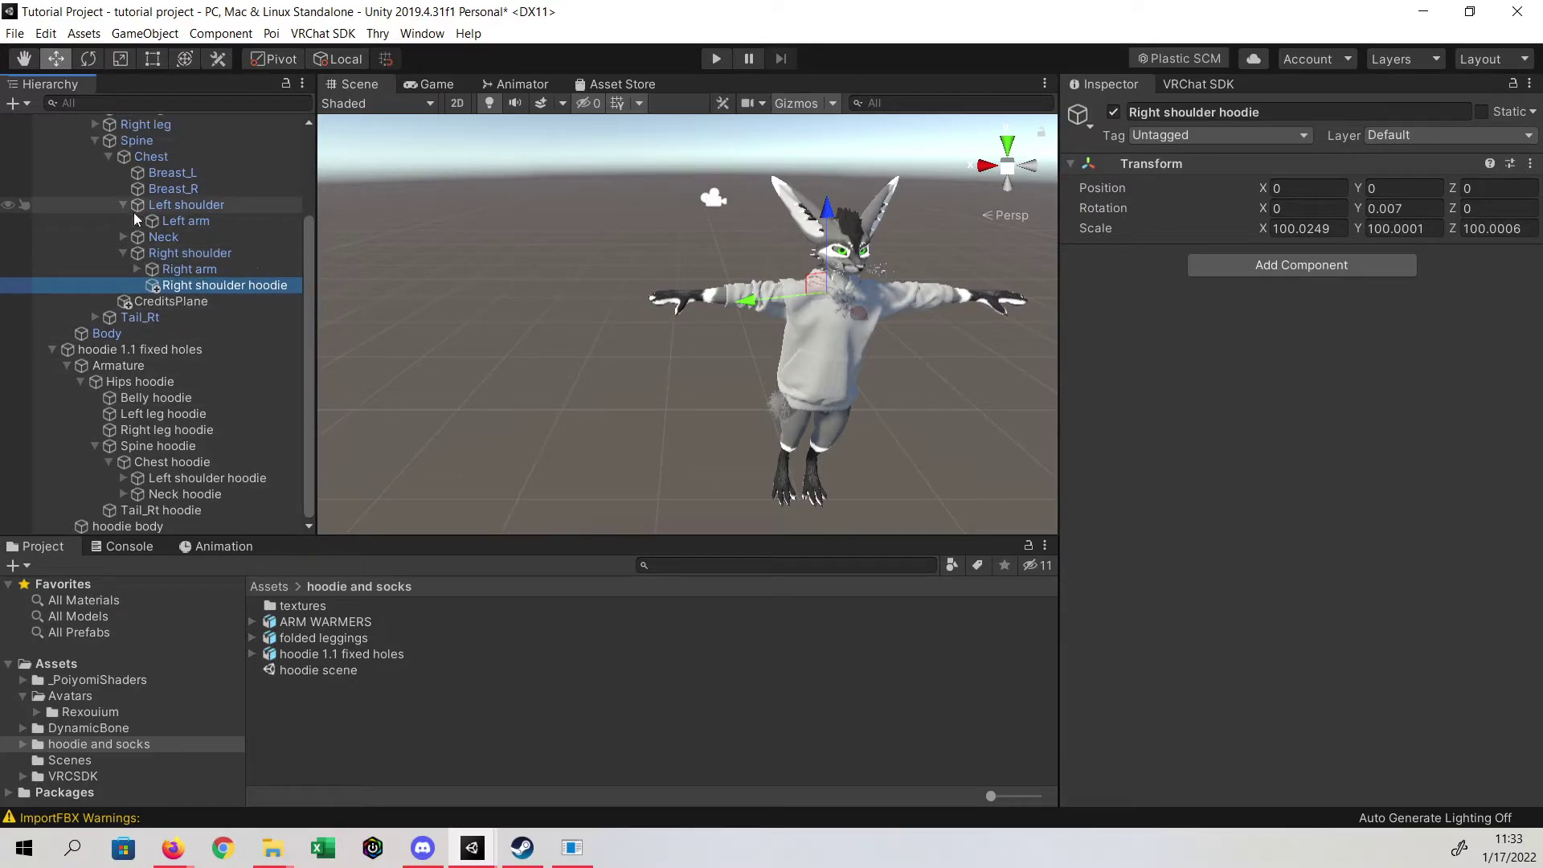
click(123, 253)
- Expand the left arm chains in both armatures and parent Left elbow hoodie to the avatar's Left elbow
scroll(87, 262, up, 2)
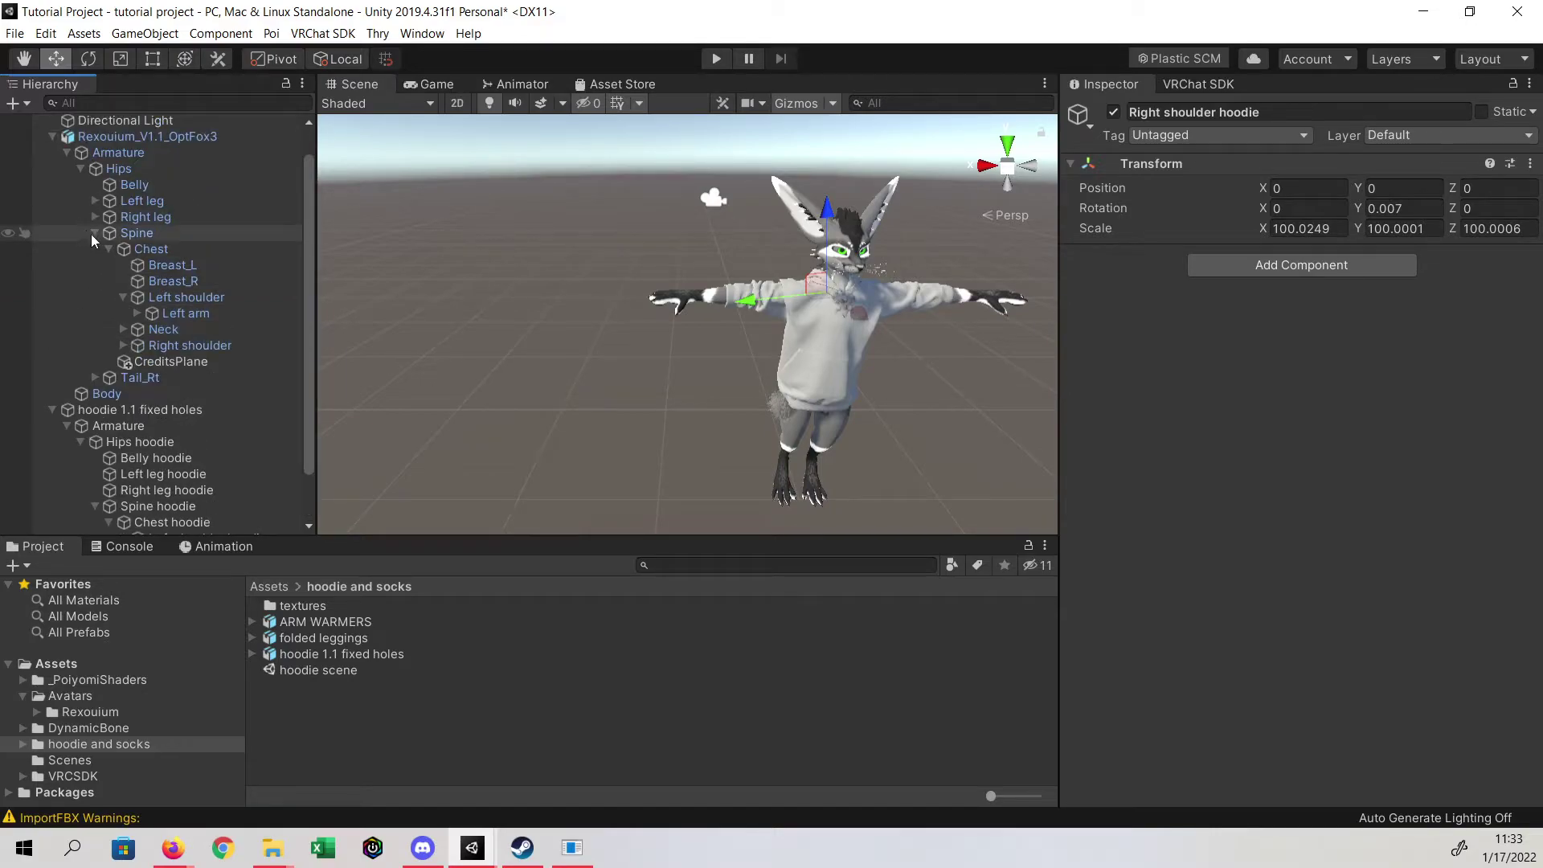
click(137, 312)
scroll(117, 310, down, 3)
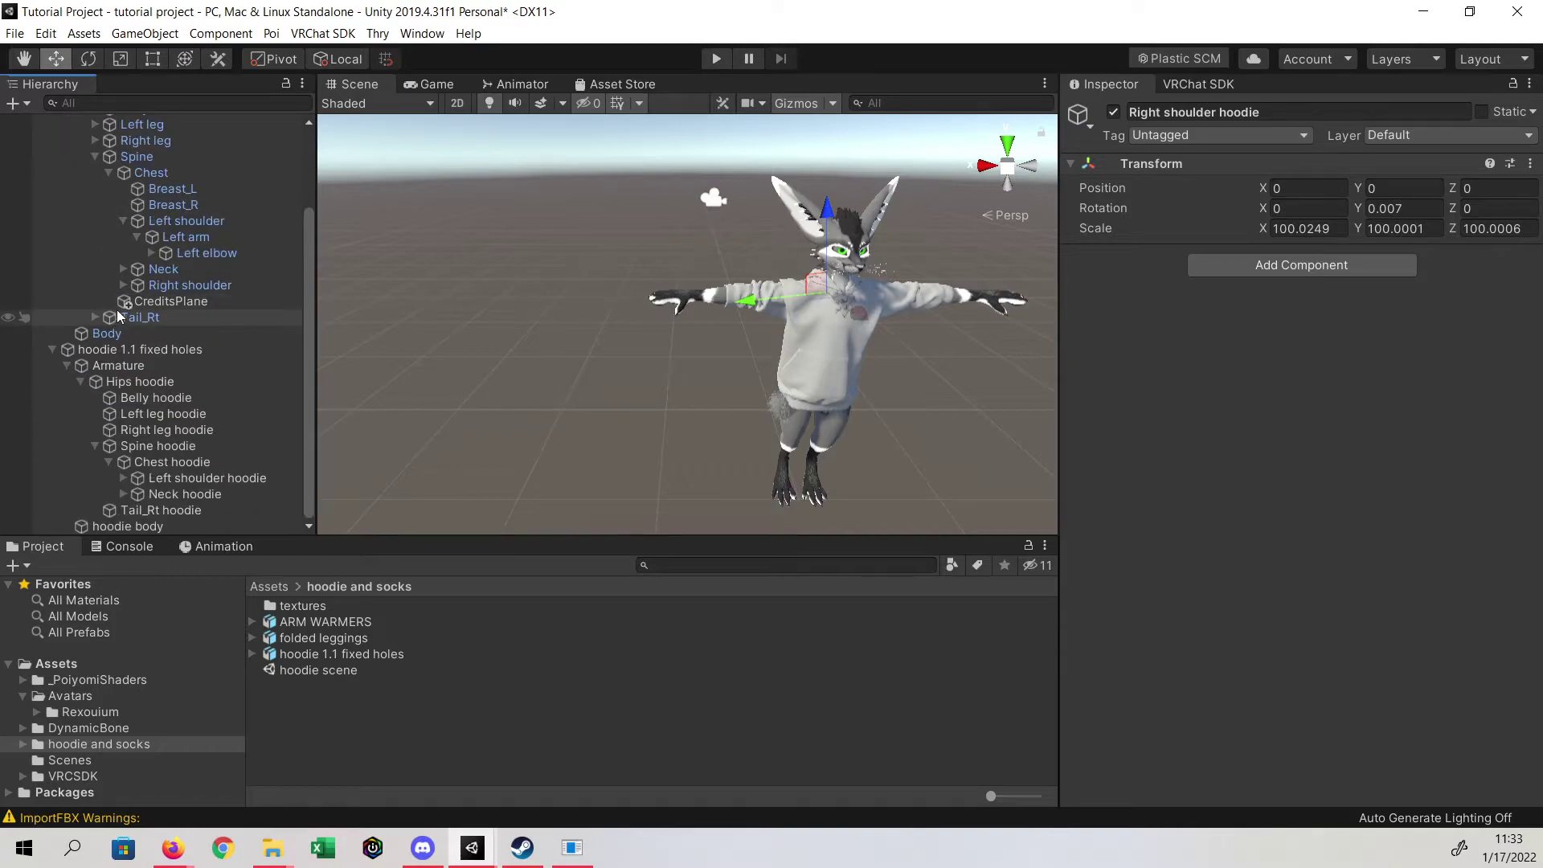
click(123, 479)
click(132, 495)
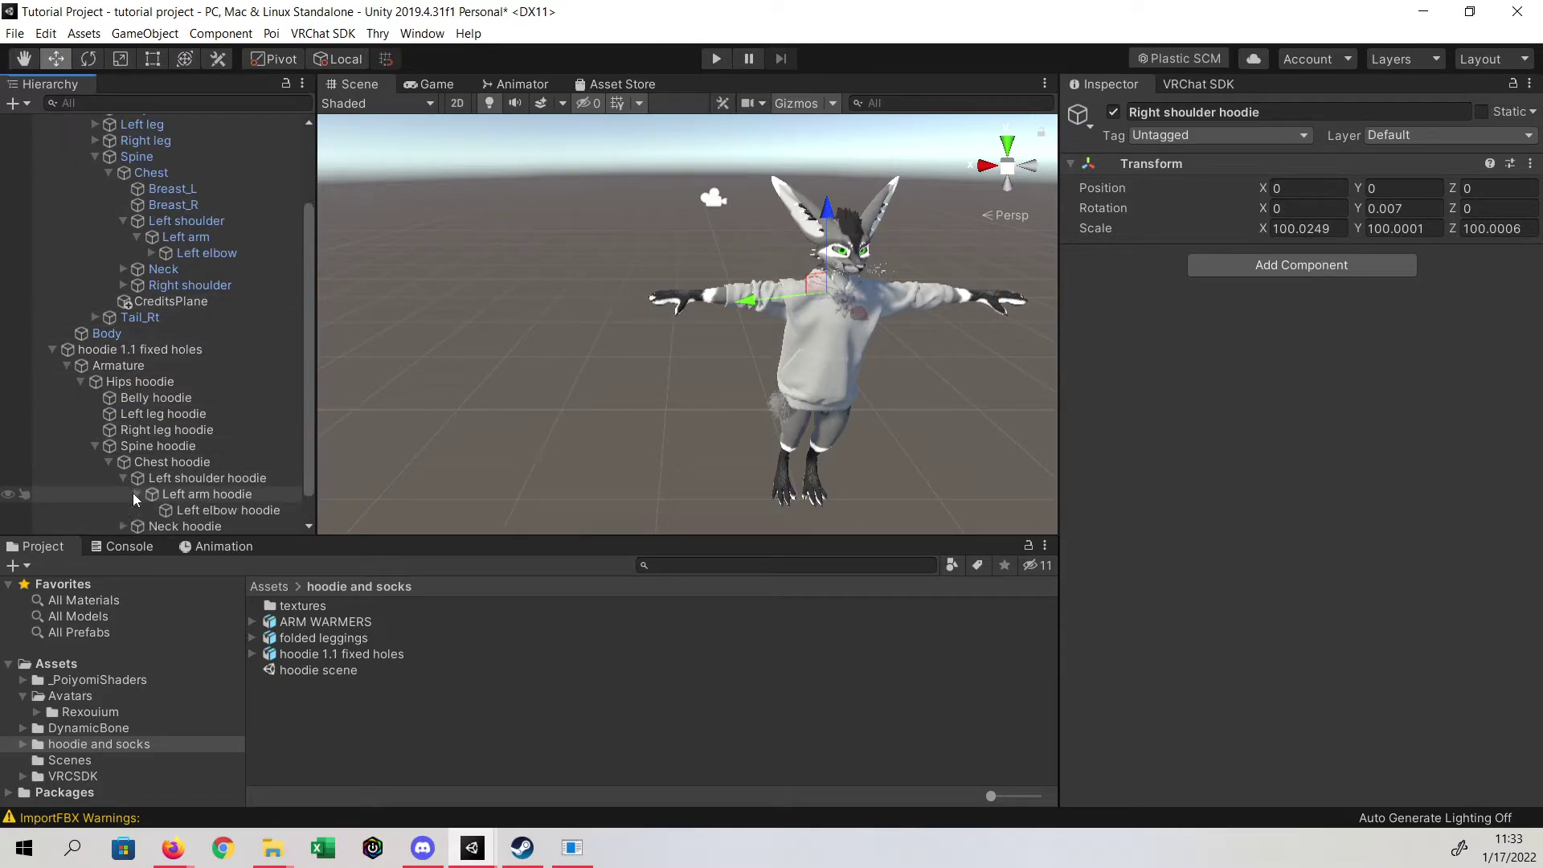
scroll(136, 476, down, 1)
drag(193, 479, 217, 219)
- Parent Left arm hoodie and Left shoulder hoodie to the avatar's Left arm and Left shoulder, and collapse the left shoulder branch
drag(204, 495, 196, 207)
drag(220, 495, 195, 190)
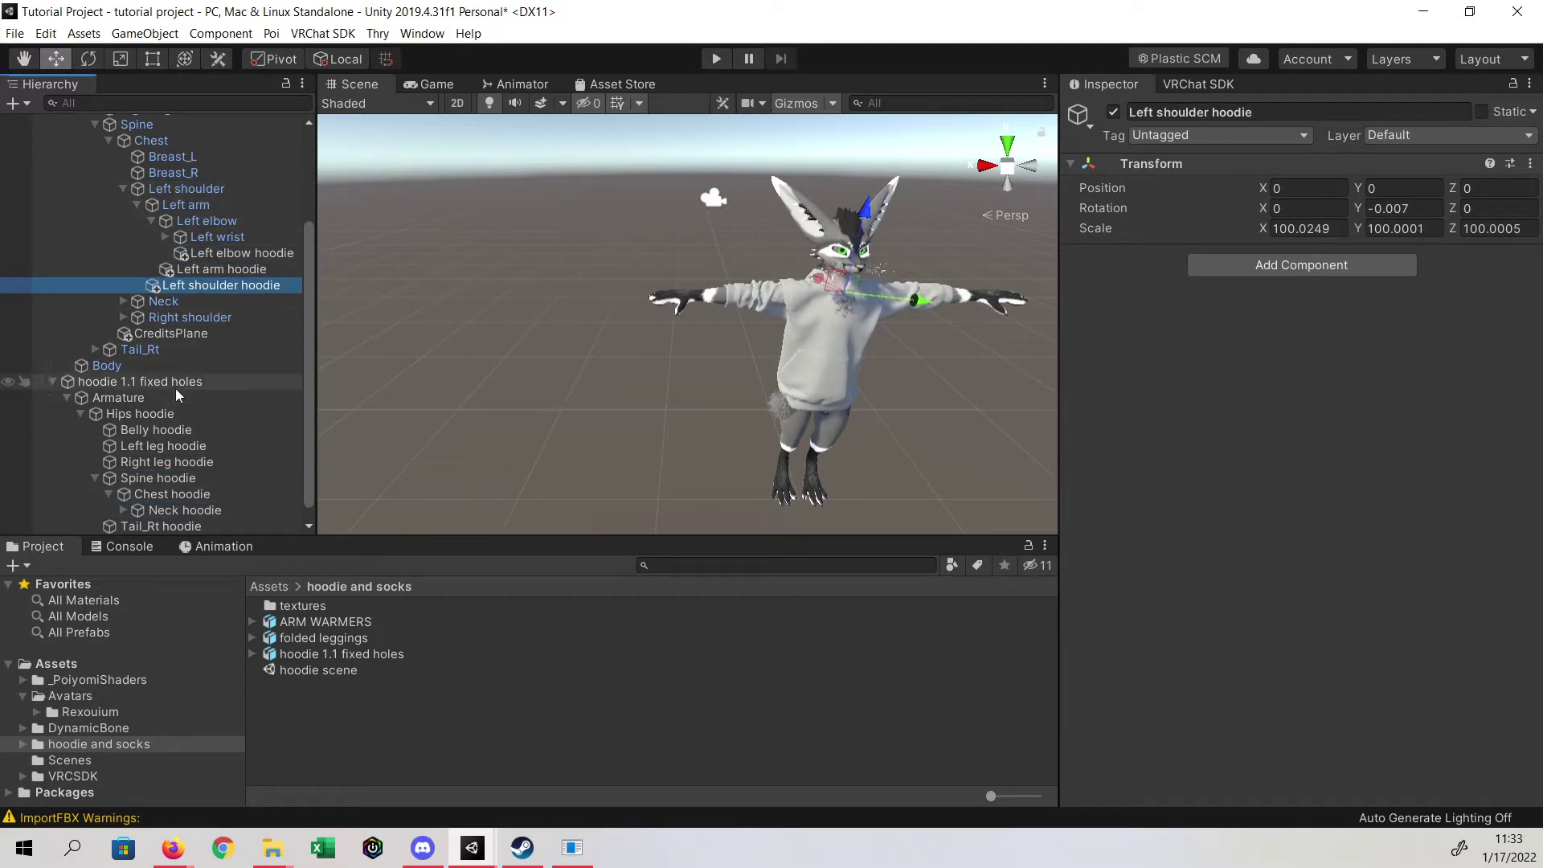
click(124, 188)
- Expand both neck branches, parent Head hoodie to the avatar's Head bone, and collapse the head branch
click(123, 493)
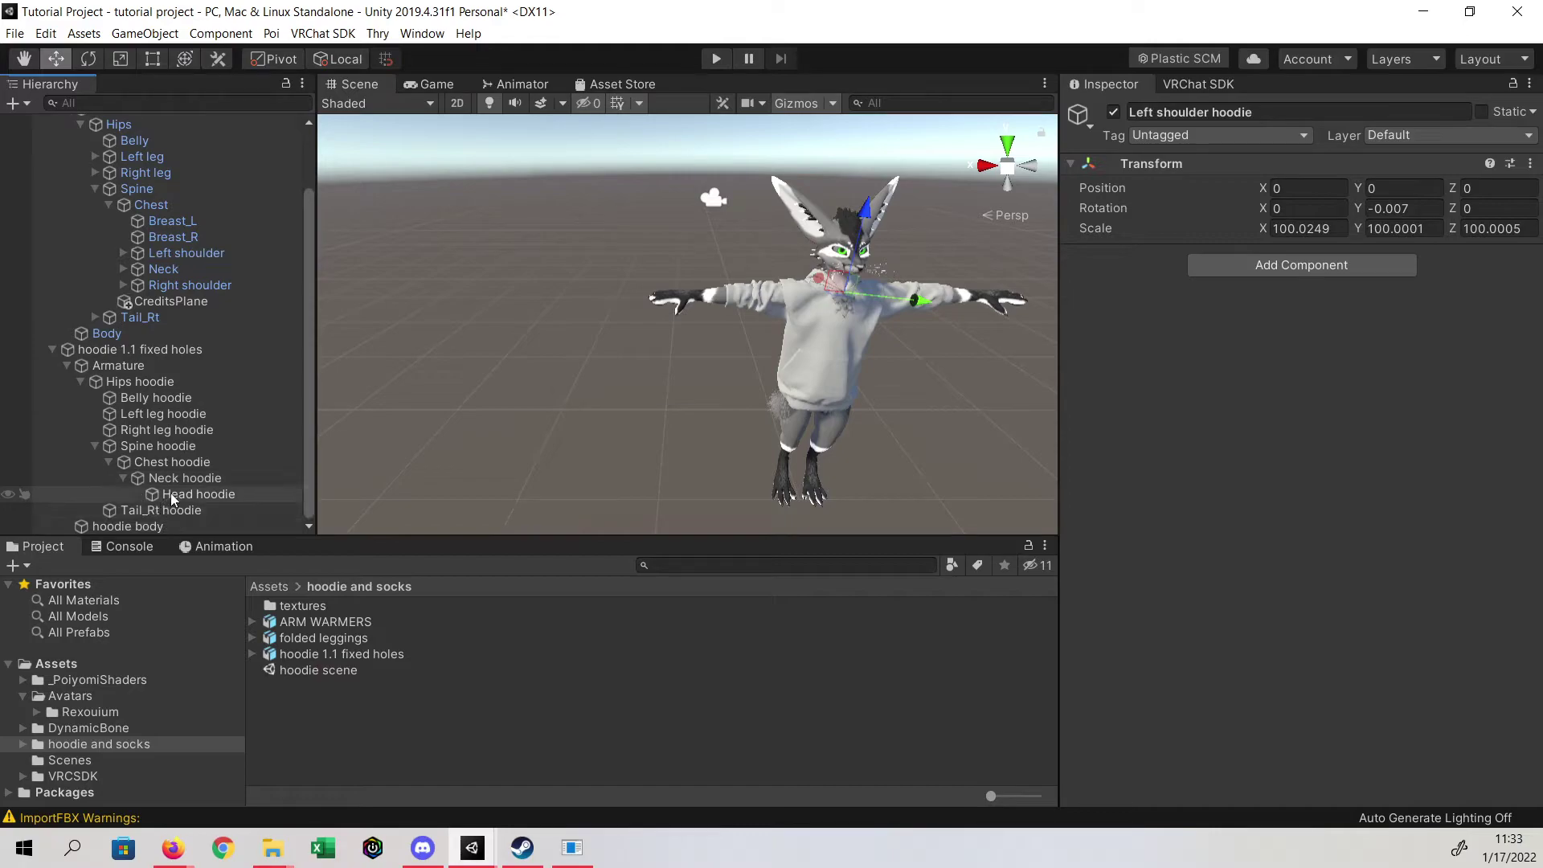
click(123, 268)
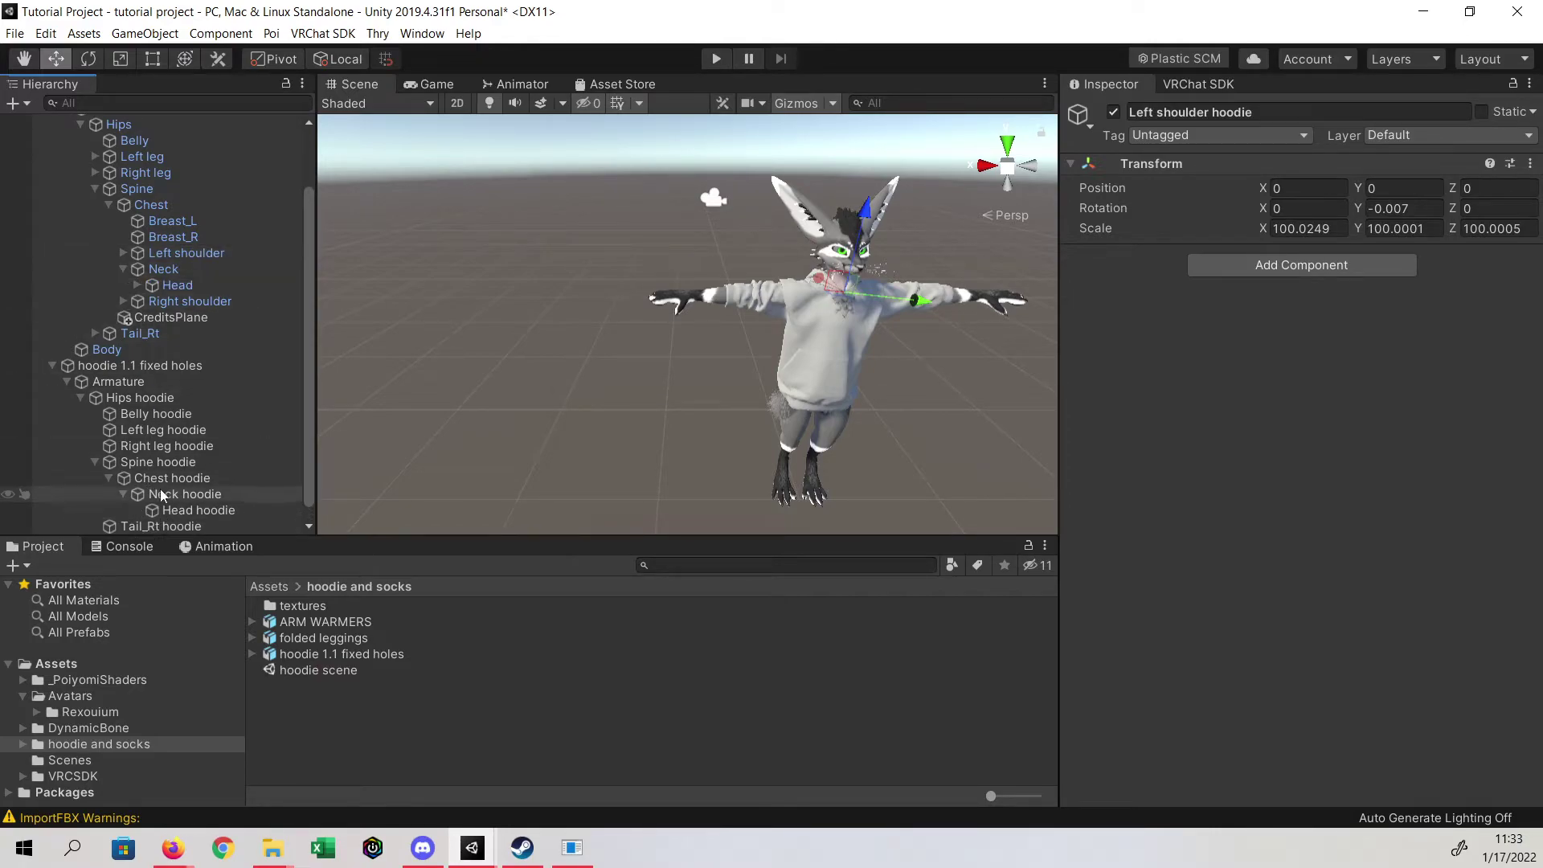
drag(185, 509, 174, 286)
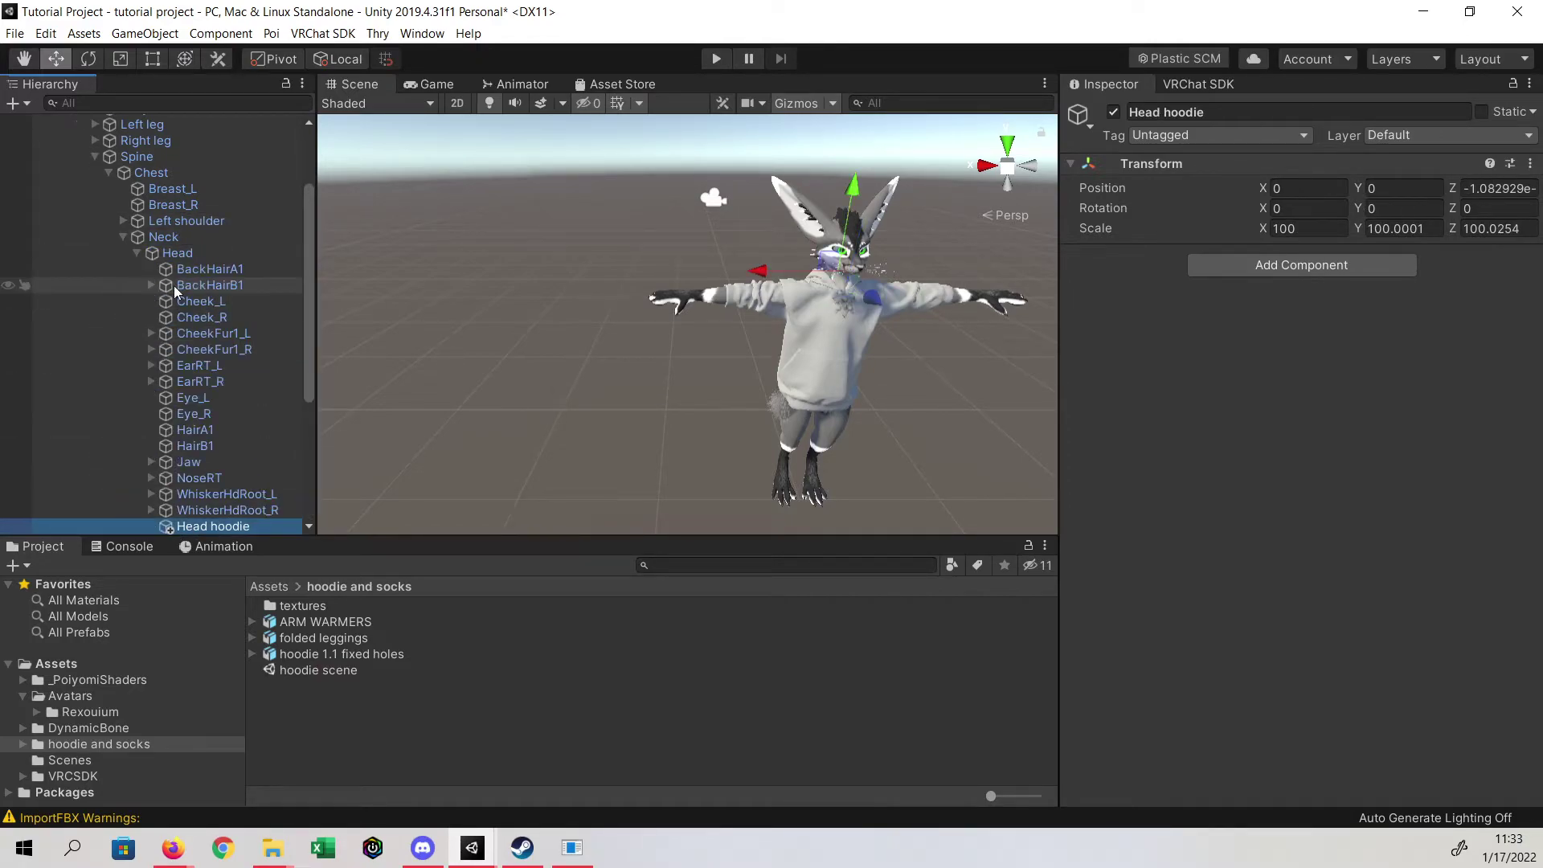
scroll(146, 394, down, 4)
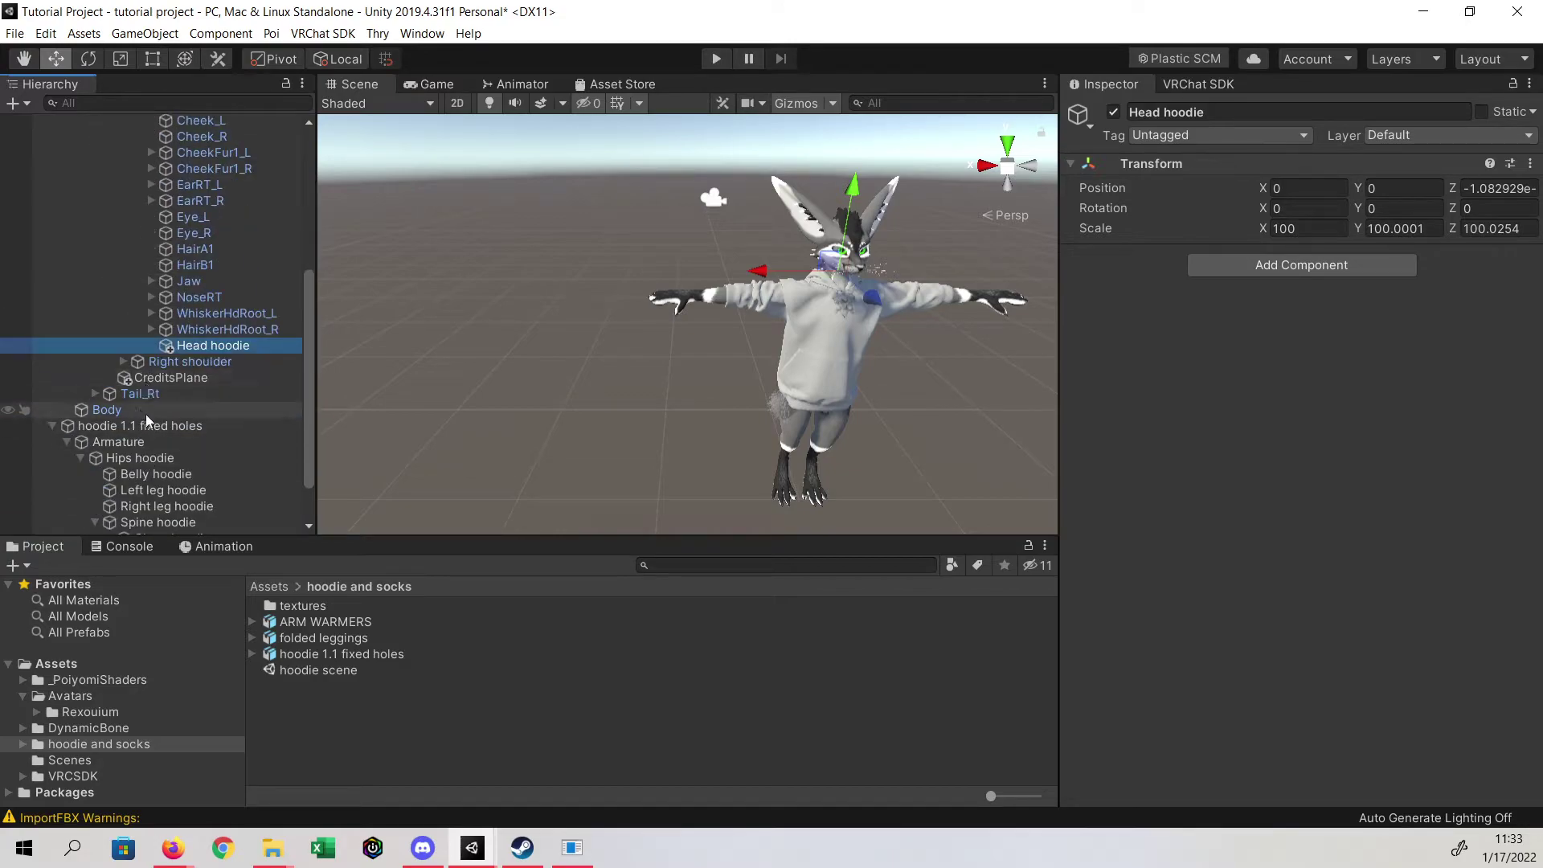
scroll(144, 413, up, 3)
click(134, 193)
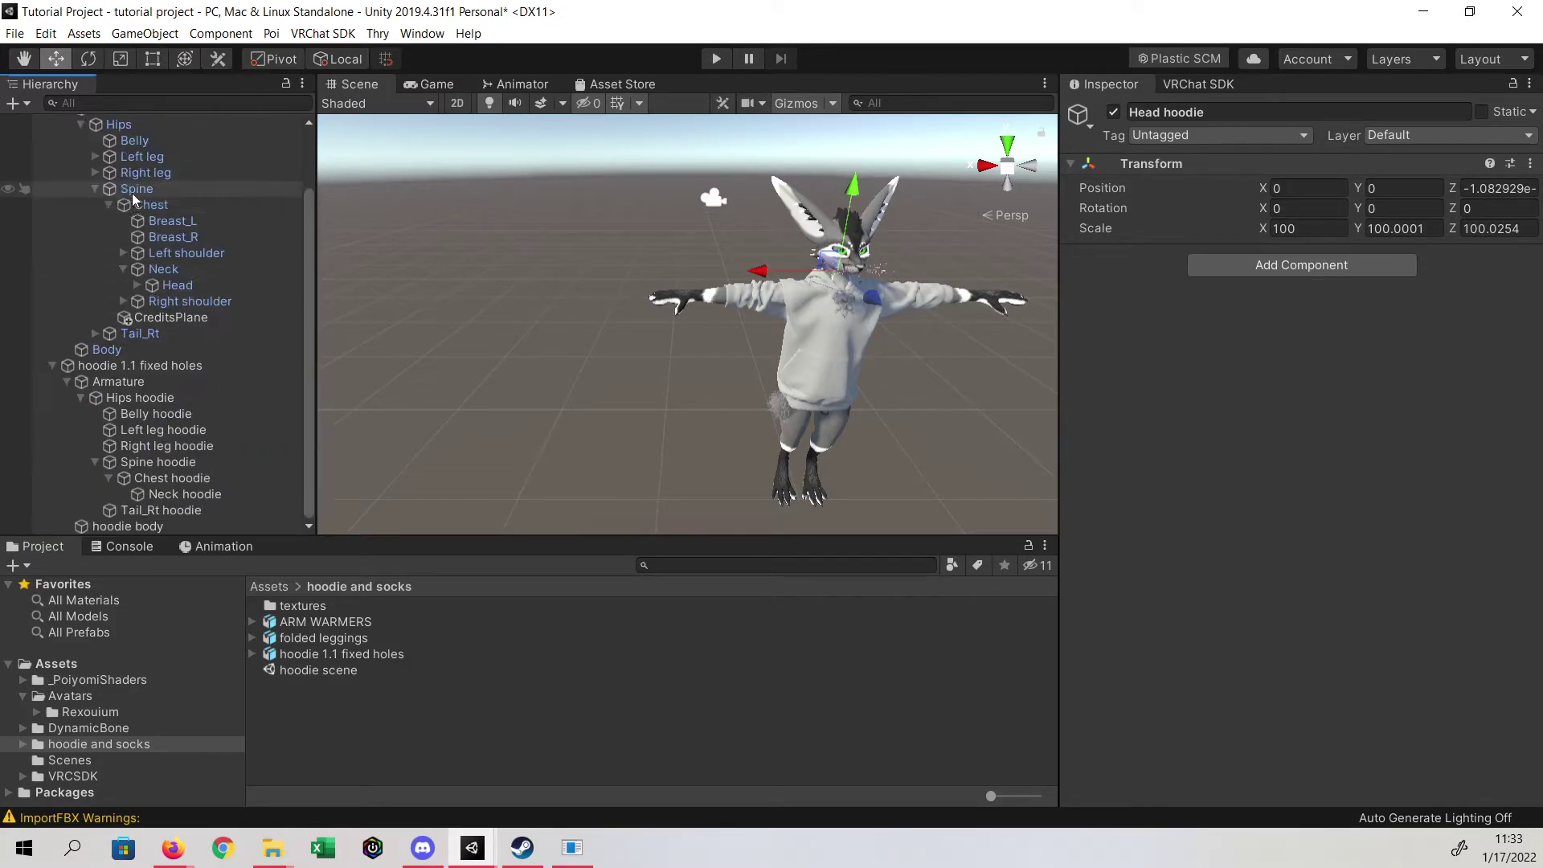
- Parent Neck hoodie to the avatar's Neck and Chest hoodie to its Chest, collapsing each finished branch
drag(169, 493, 153, 270)
click(123, 268)
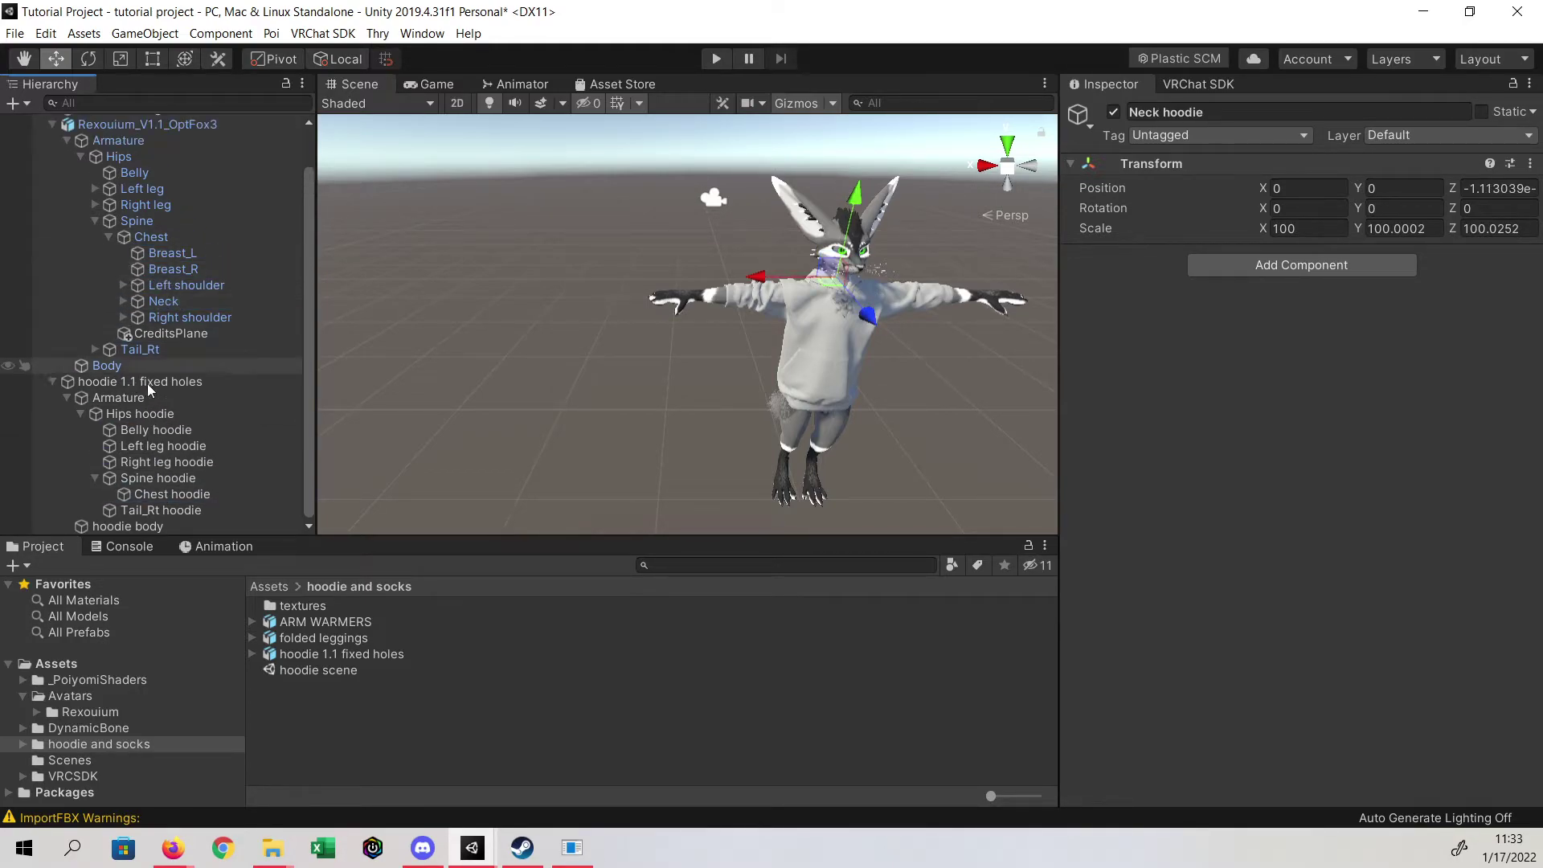
drag(172, 497, 157, 238)
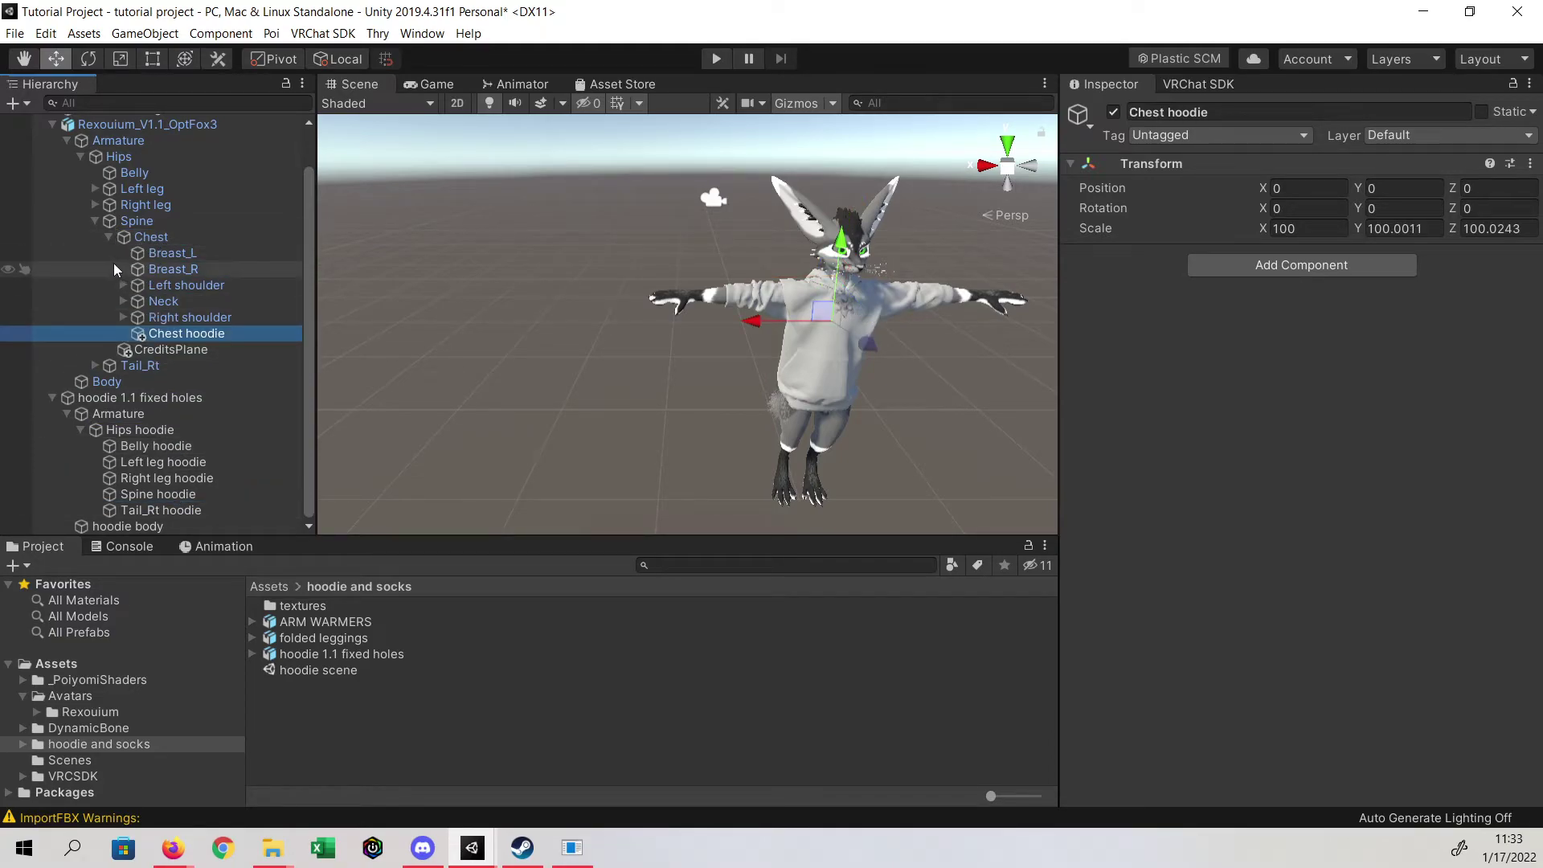
click(109, 236)
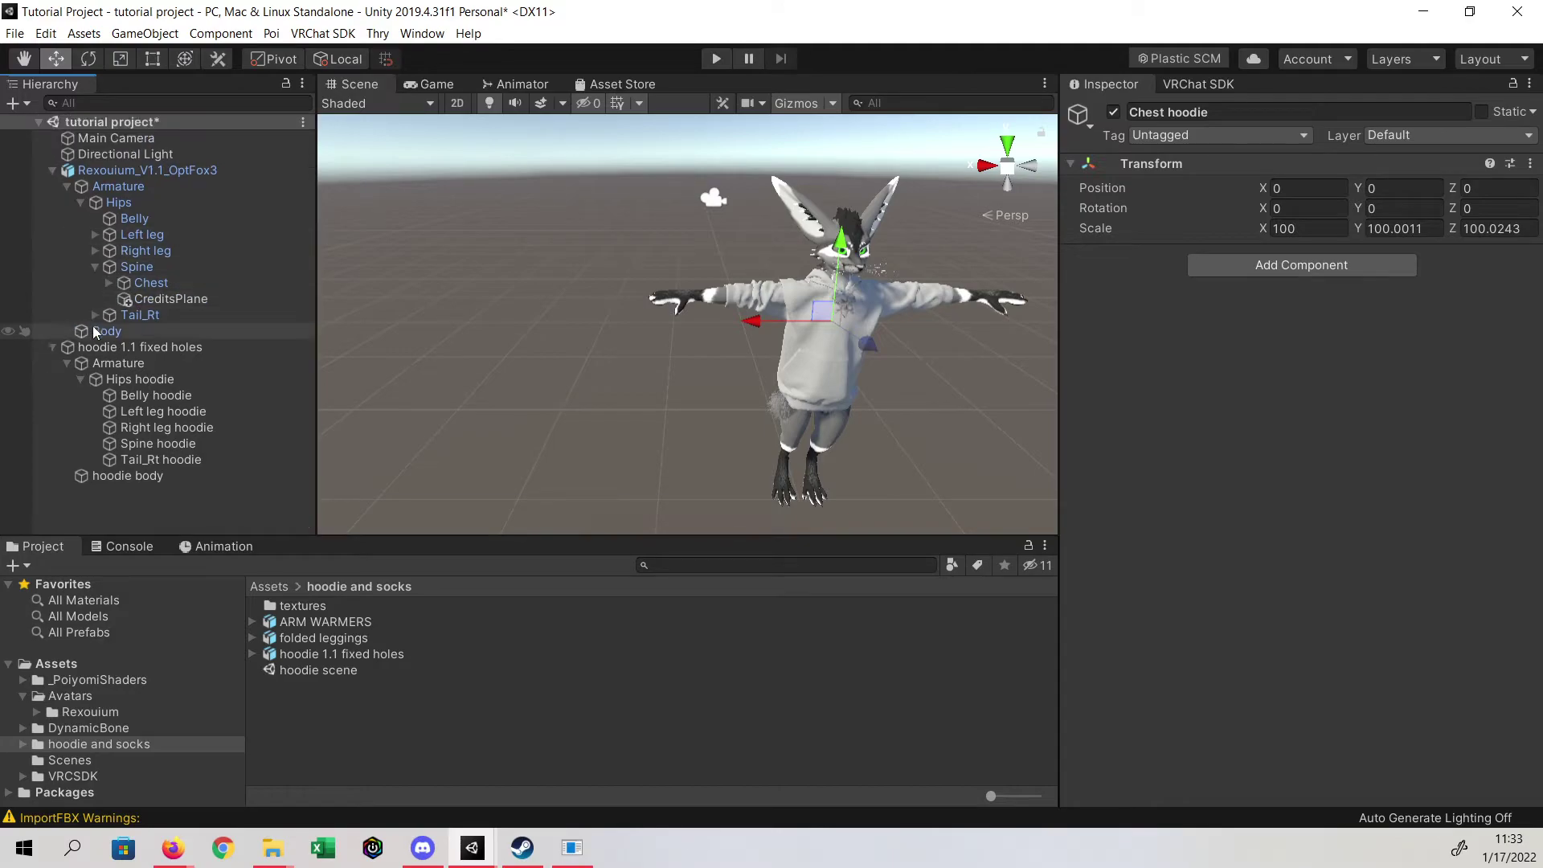
- Parent Belly hoodie to the avatar's Belly and Right leg hoodie to its Right leg, and collapse the right leg branch
drag(141, 396, 127, 219)
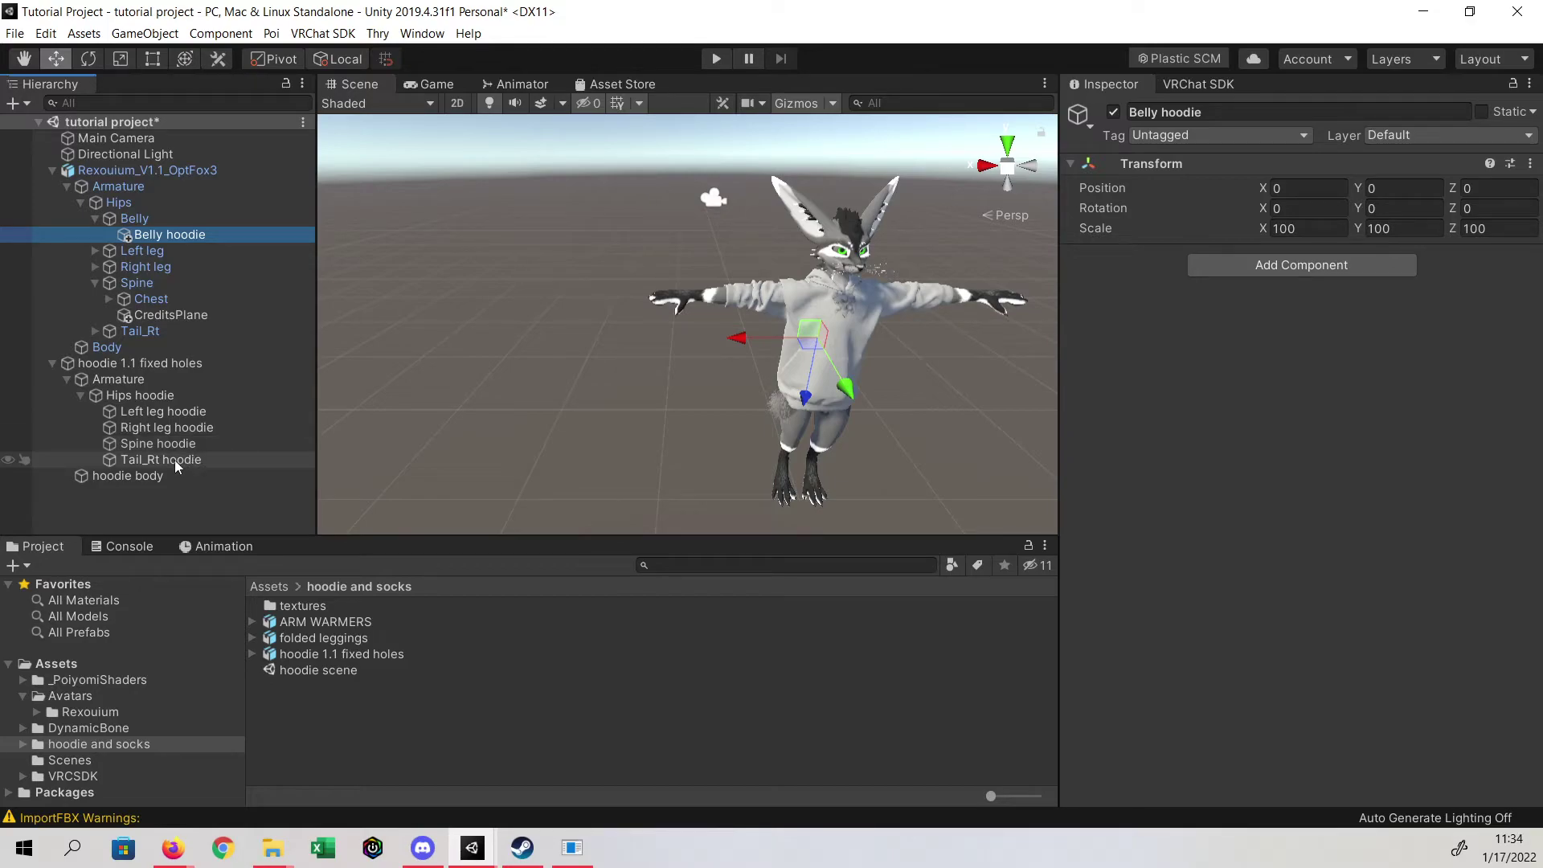
click(94, 268)
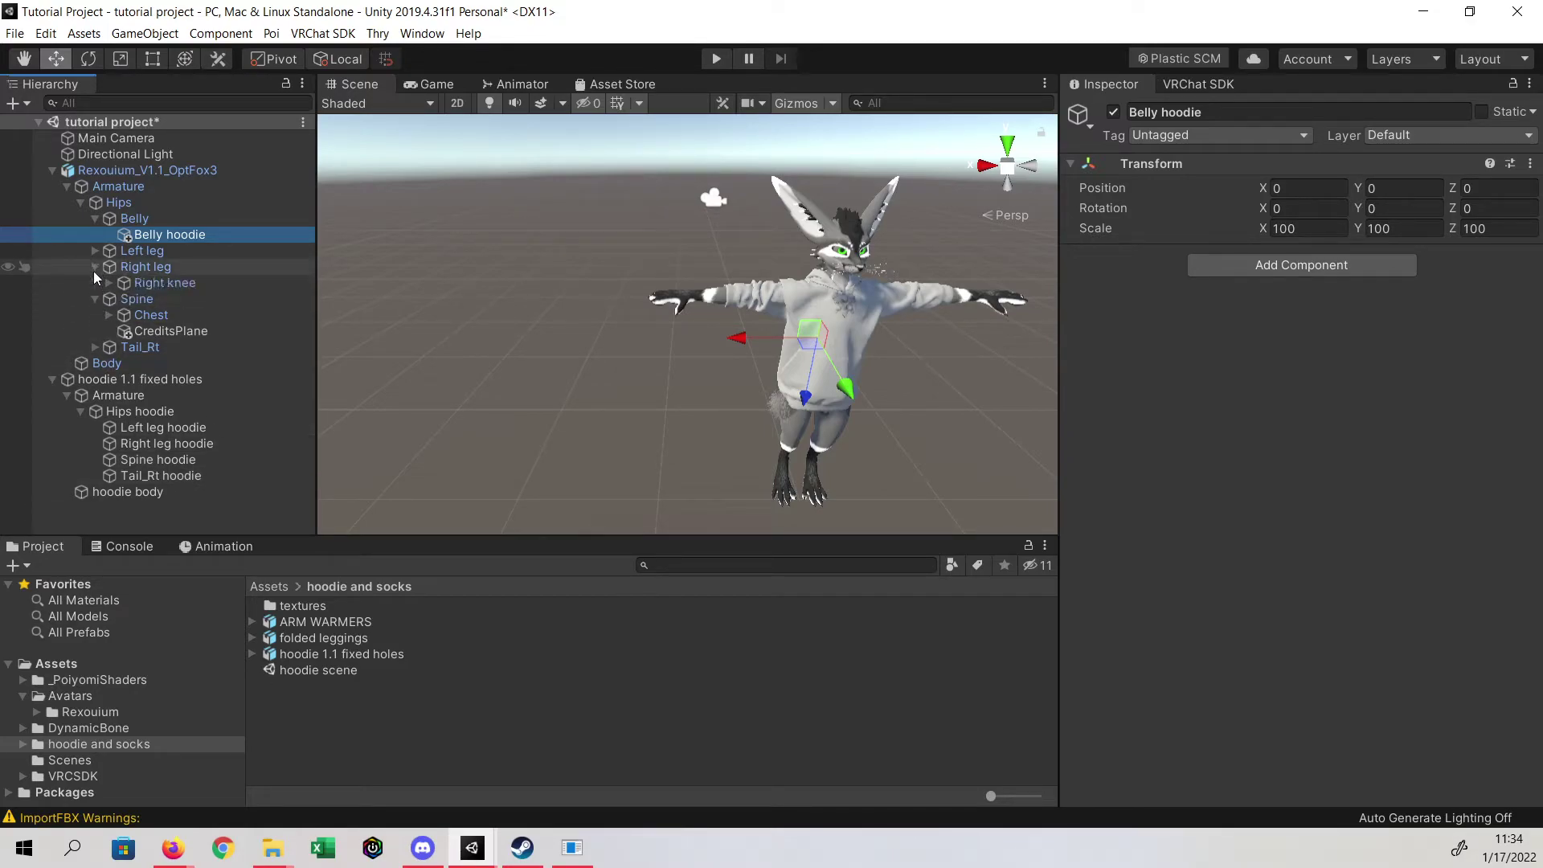
click(106, 283)
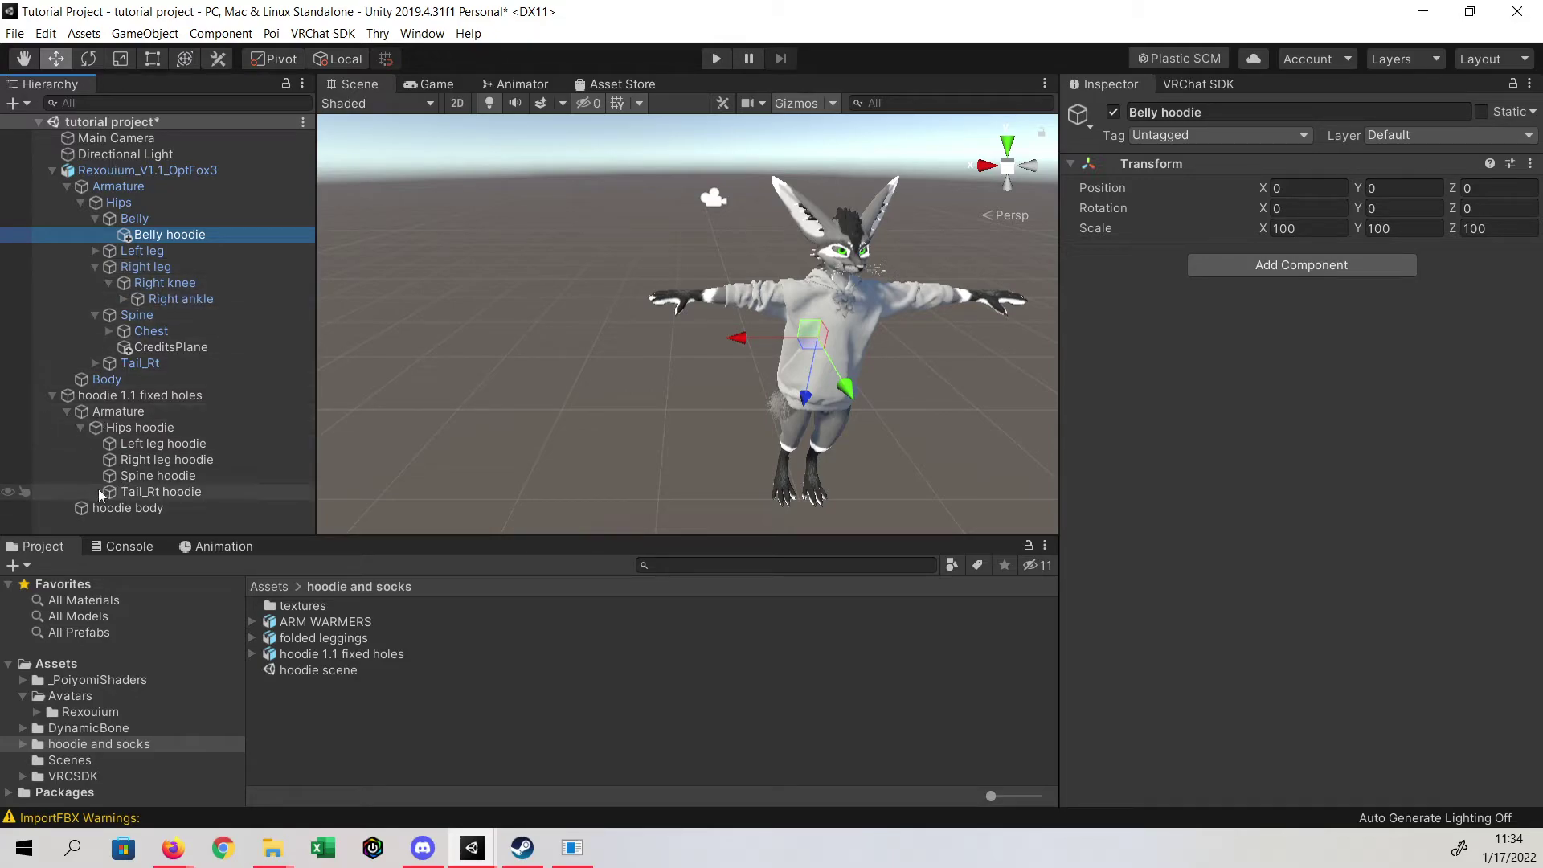
drag(141, 460, 113, 269)
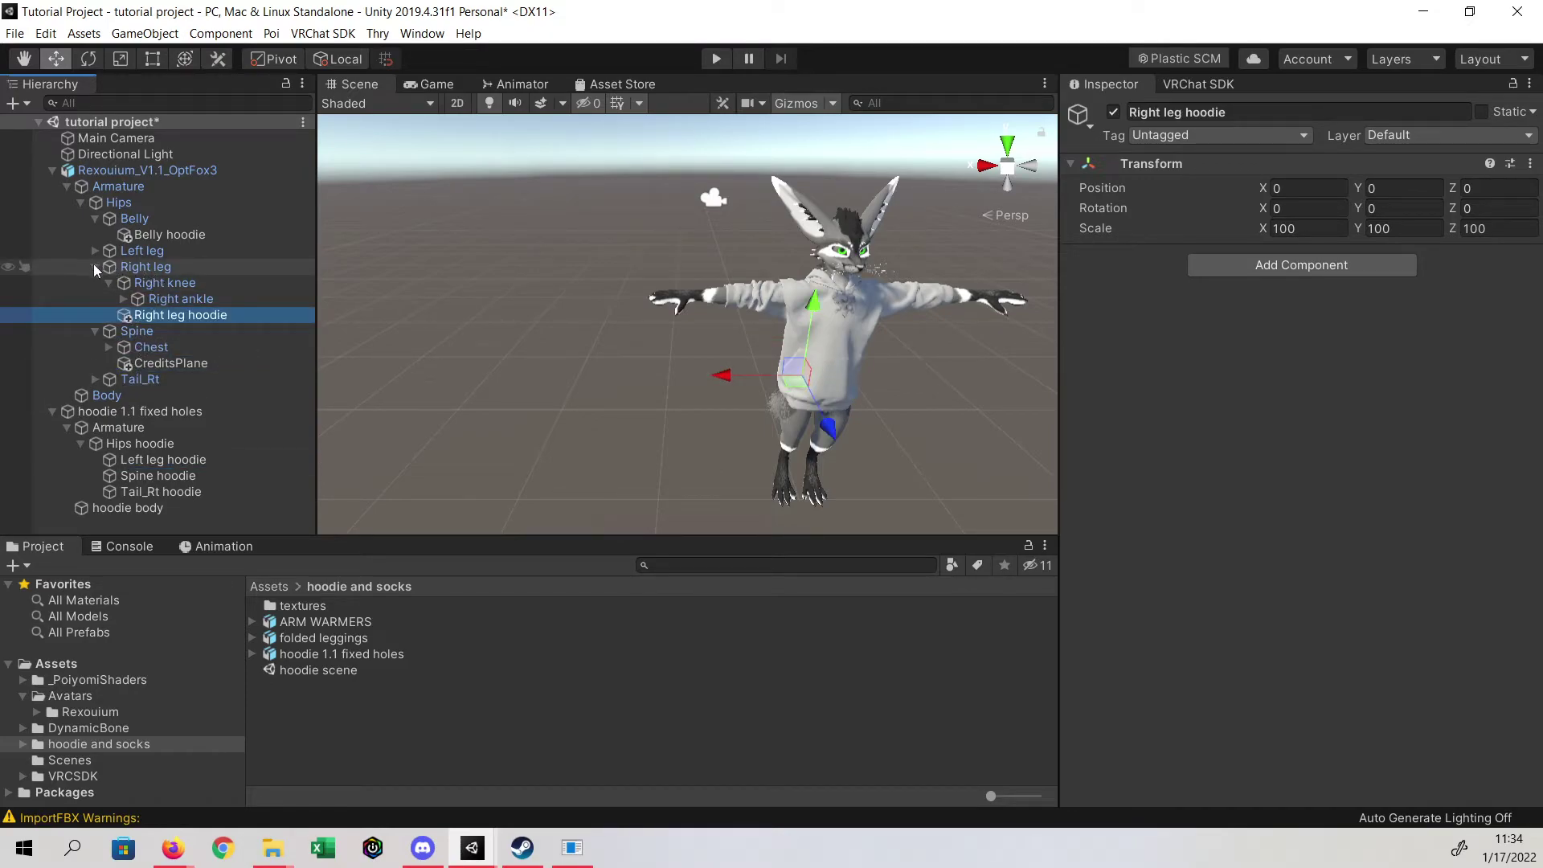
click(94, 266)
- Parent Left leg hoodie to the avatar's Left leg and Spine hoodie to its Spine, collapsing the left leg branch
drag(169, 417, 142, 250)
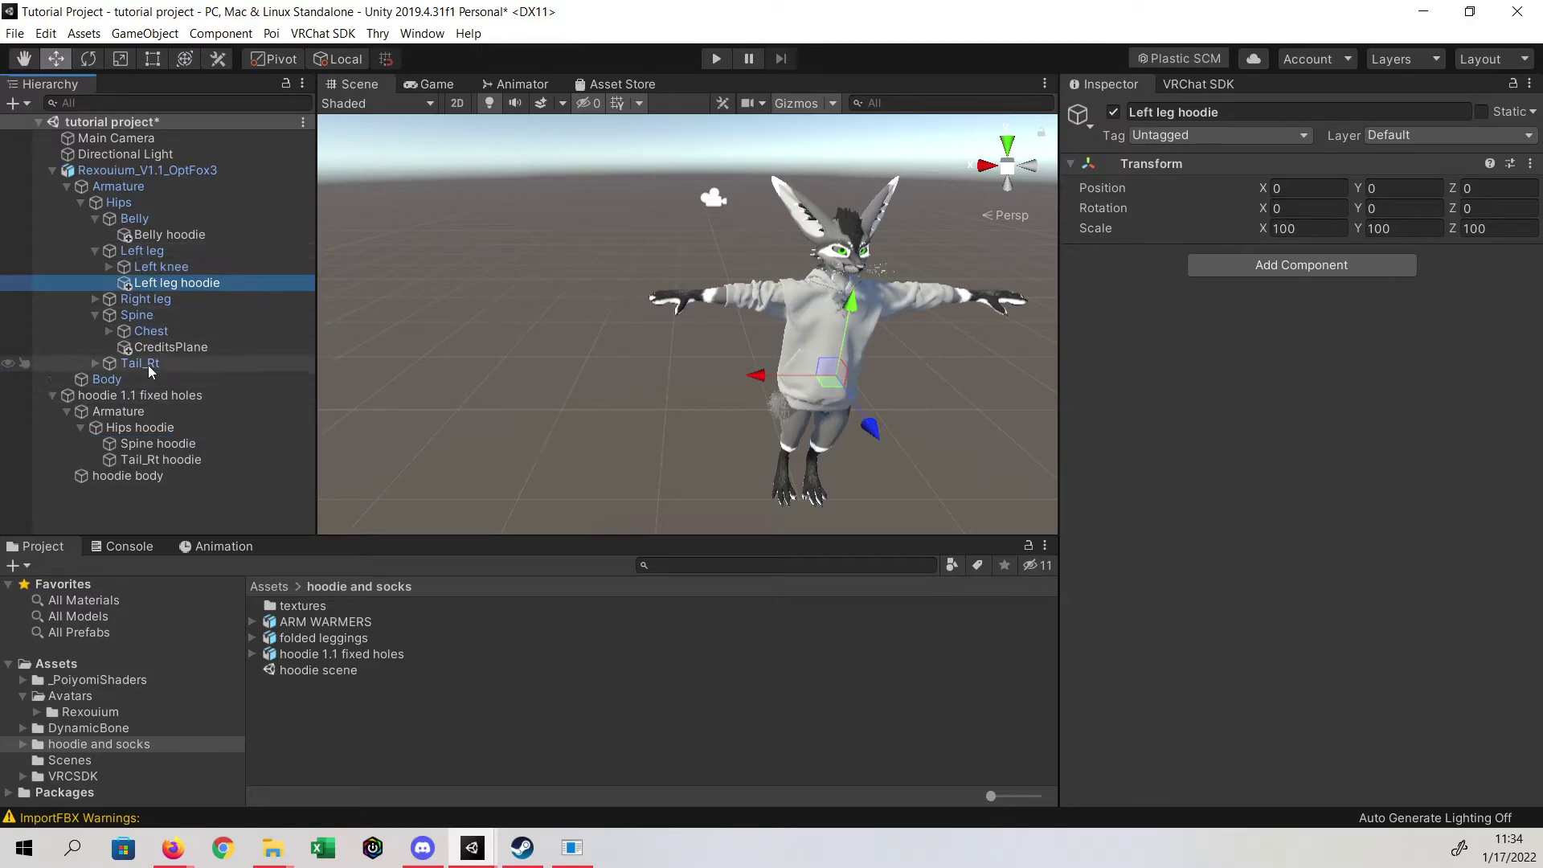
click(95, 250)
drag(151, 414, 139, 286)
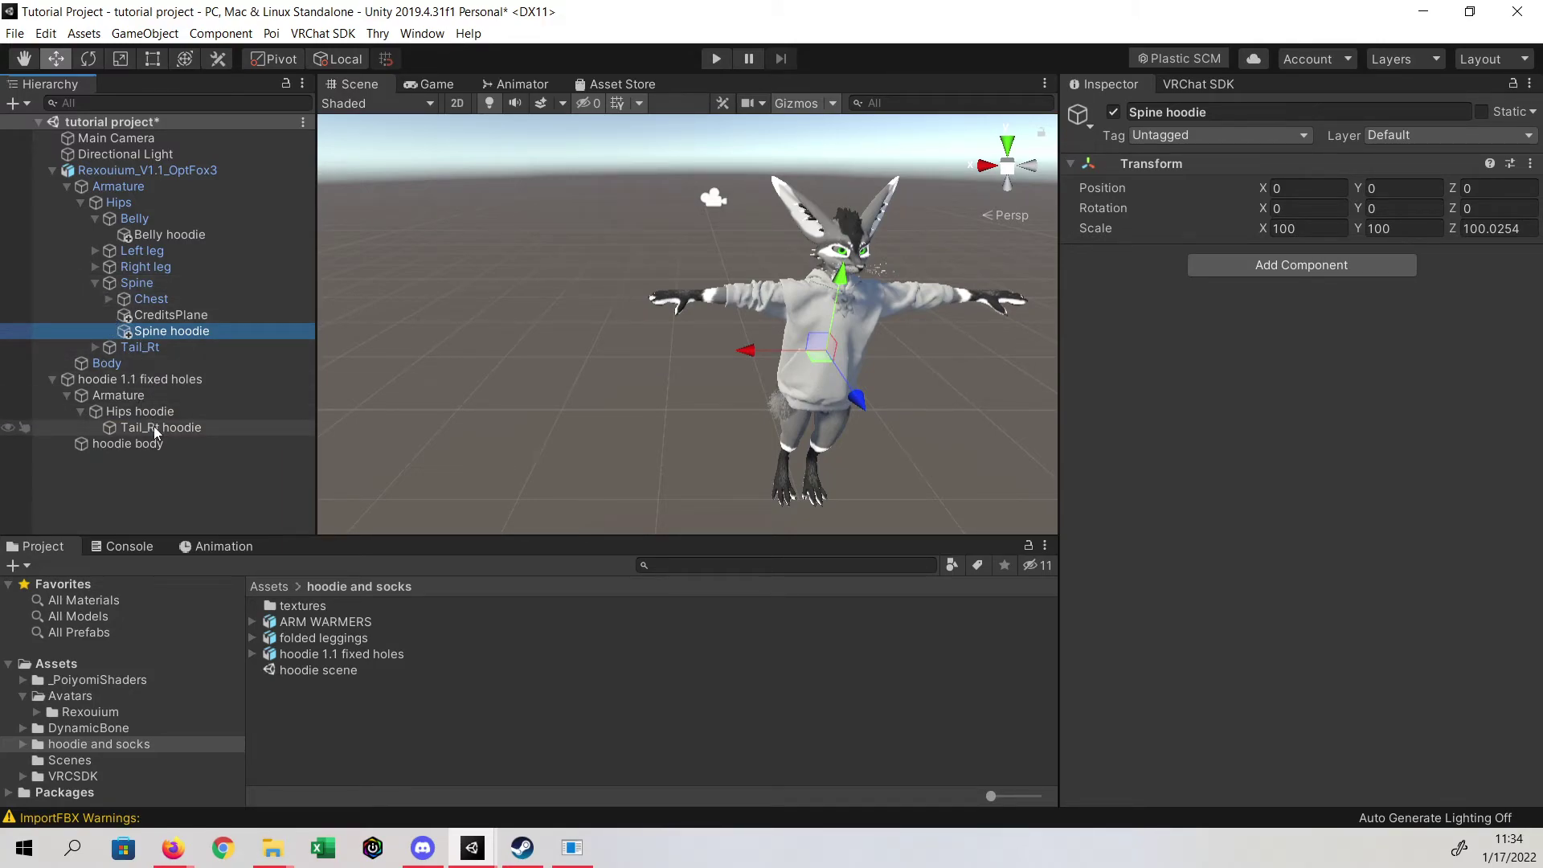
- Parent Hips hoodie, with its remaining tail bone, to the avatar's Hips
drag(153, 413, 112, 203)
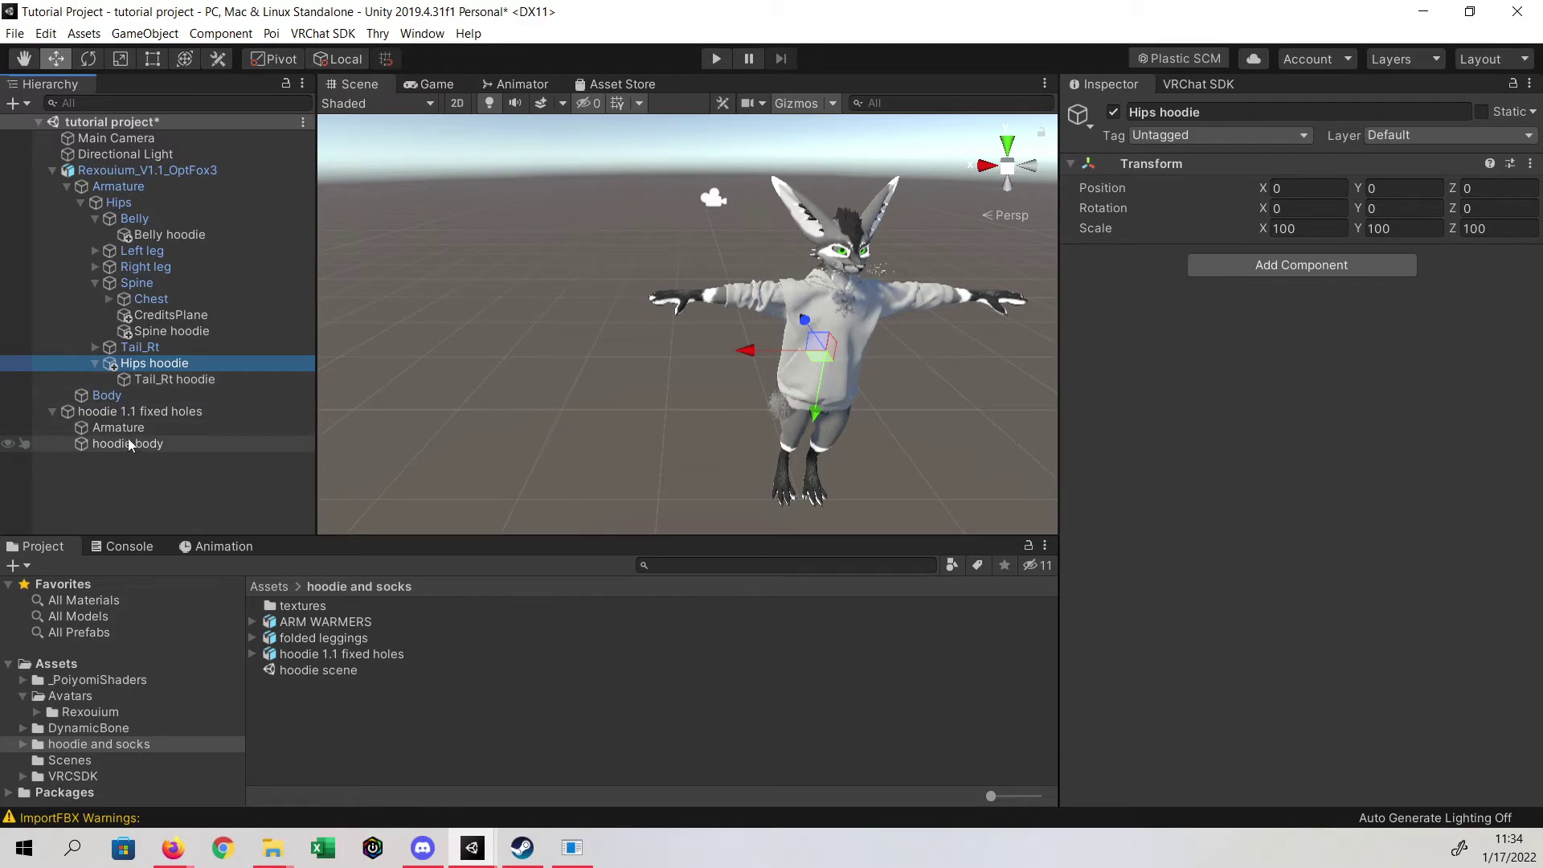
click(94, 282)
click(93, 281)
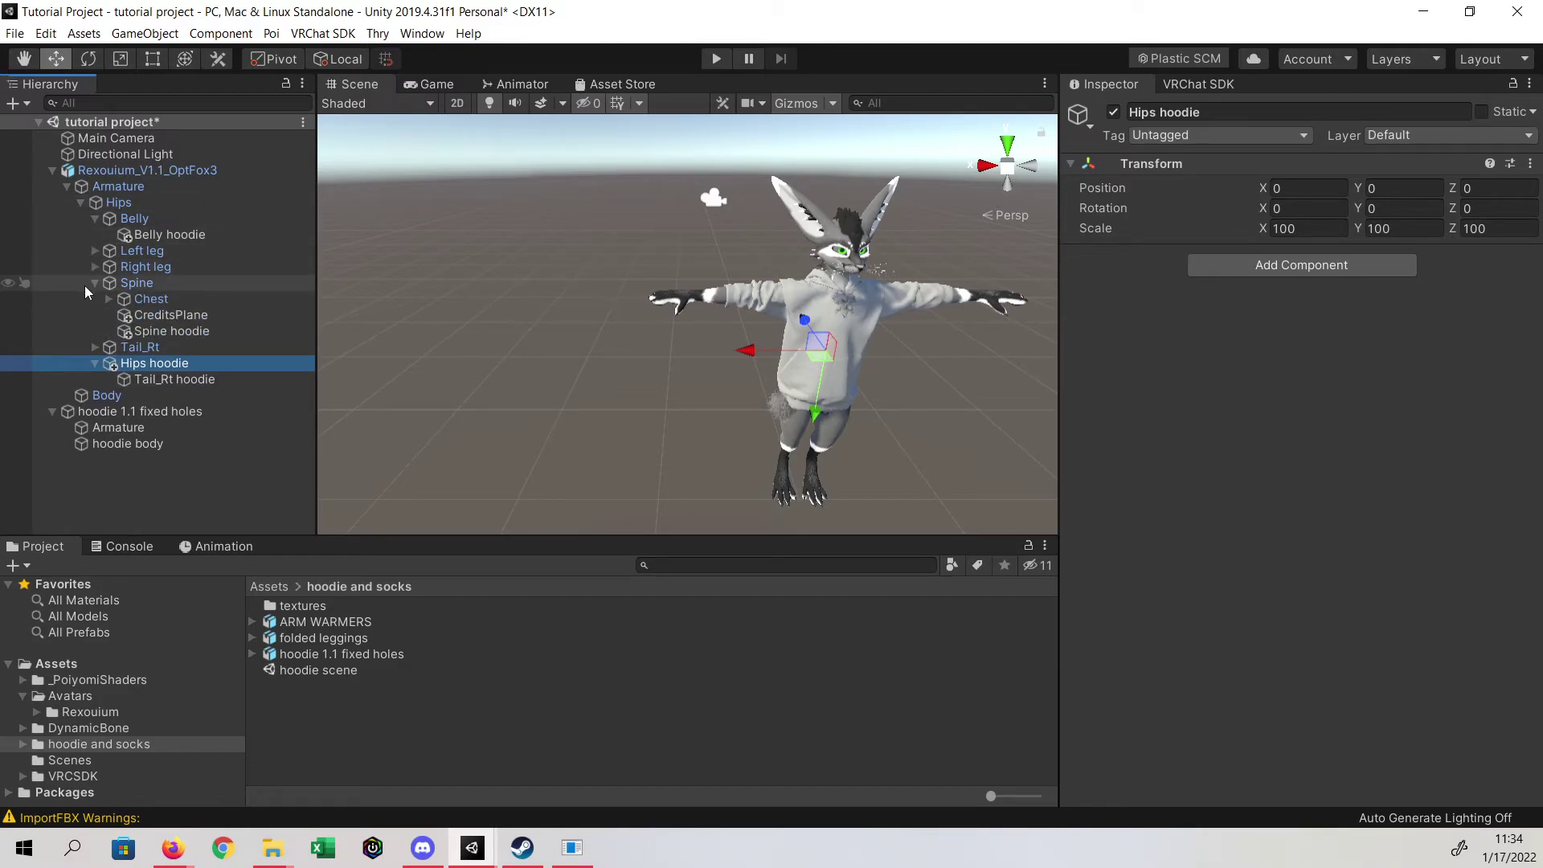
- Parent Tail_Rt hoodie to the avatar's Tail_Rt, collapse the tail branch, and parent the hoodie's Armature to the avatar's Armature
click(144, 382)
drag(148, 386, 143, 350)
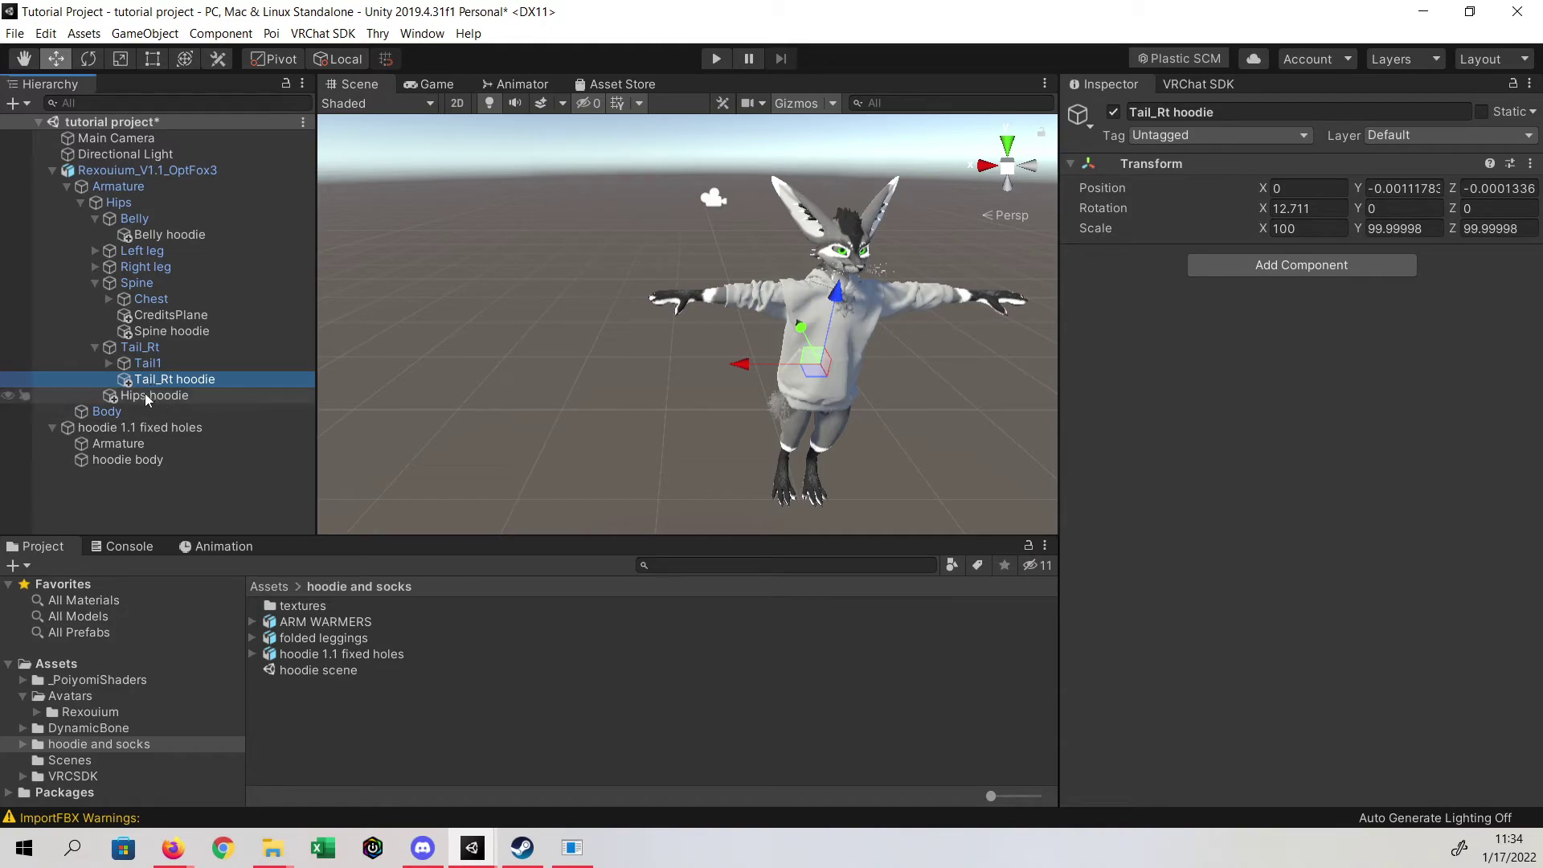
click(96, 348)
drag(104, 410, 119, 189)
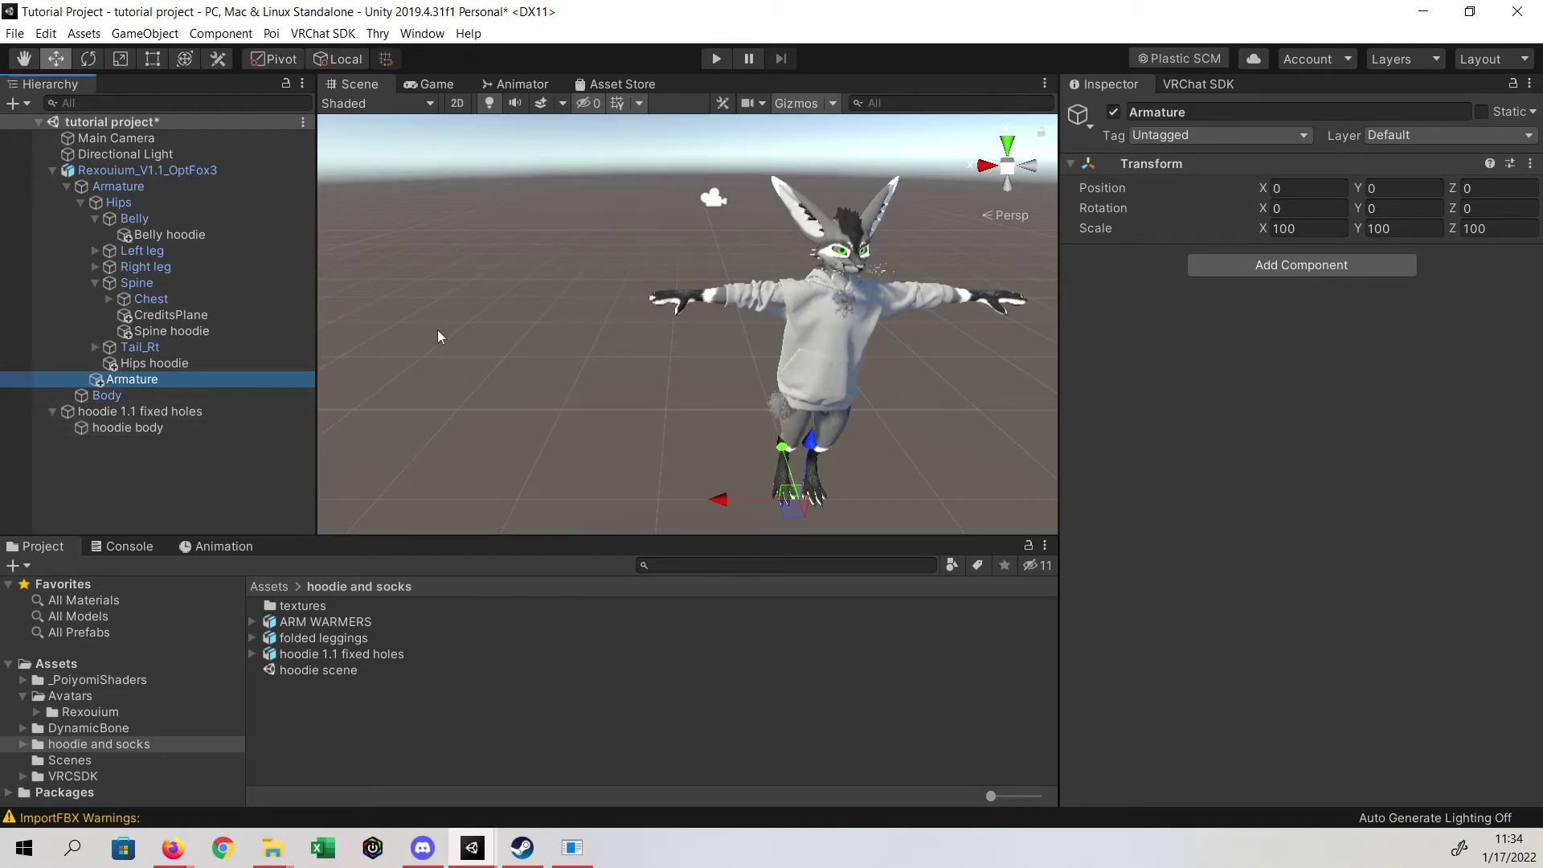
- Enter play mode, return to the Scene view, and try moving the nested hoodie Armature along its Z axis
alt+drag(417, 316, 610, 365)
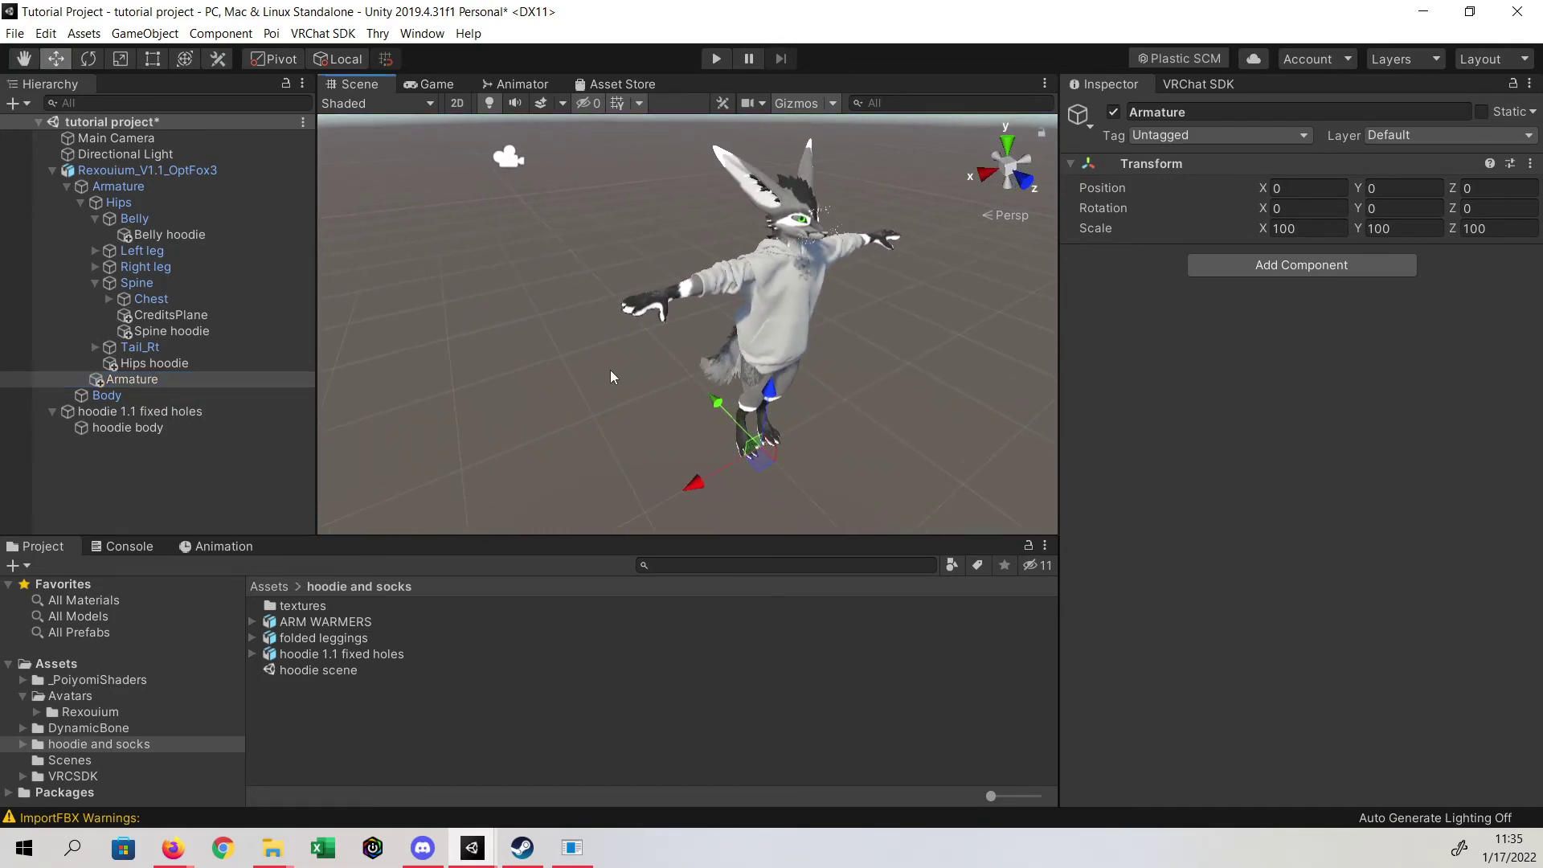
click(716, 60)
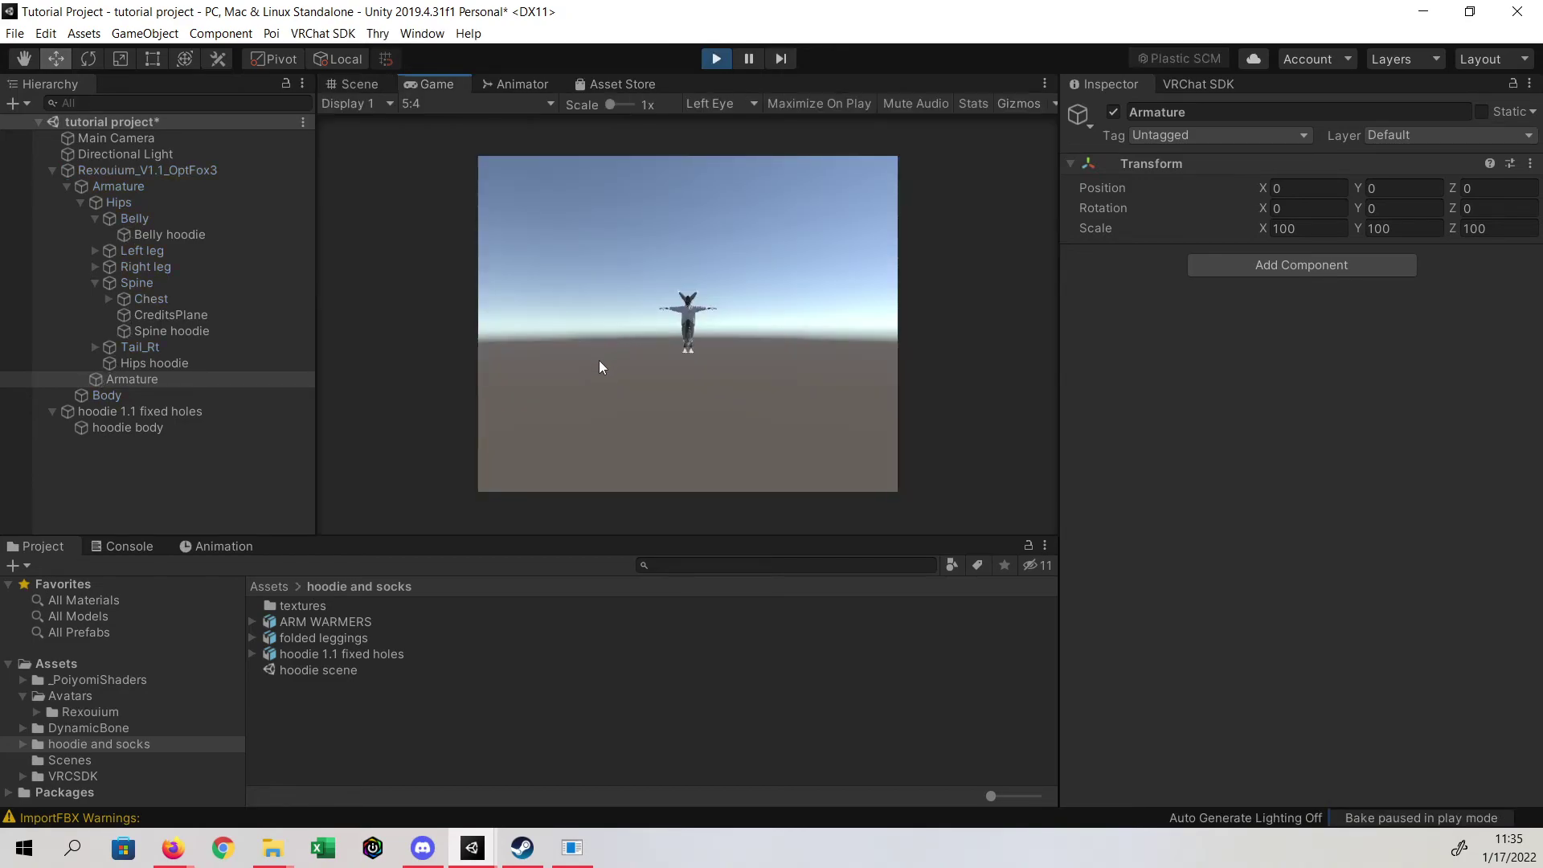
click(374, 84)
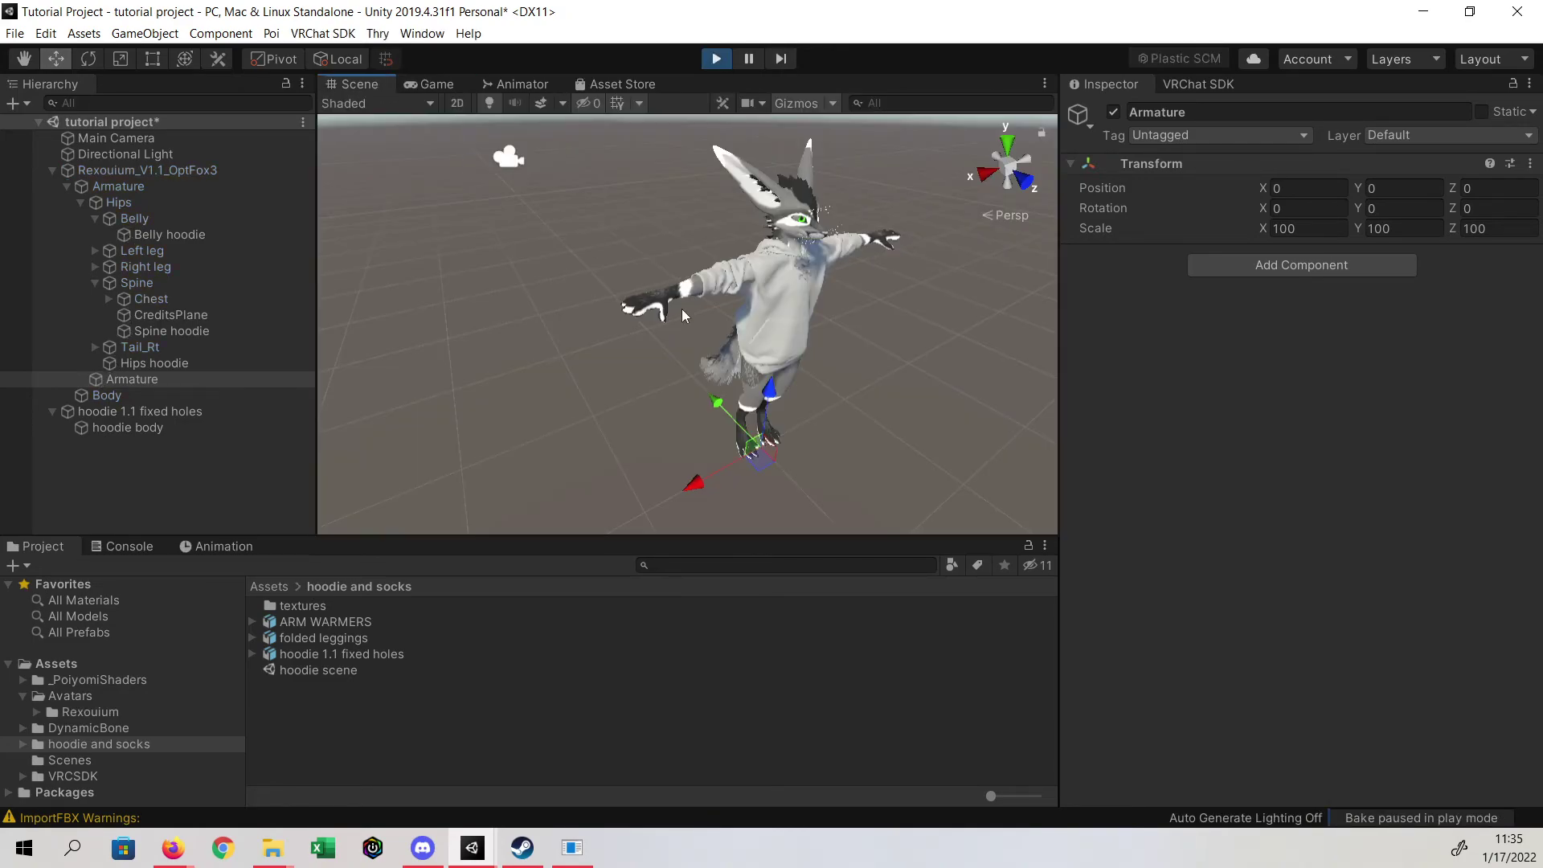
drag(767, 395, 759, 397)
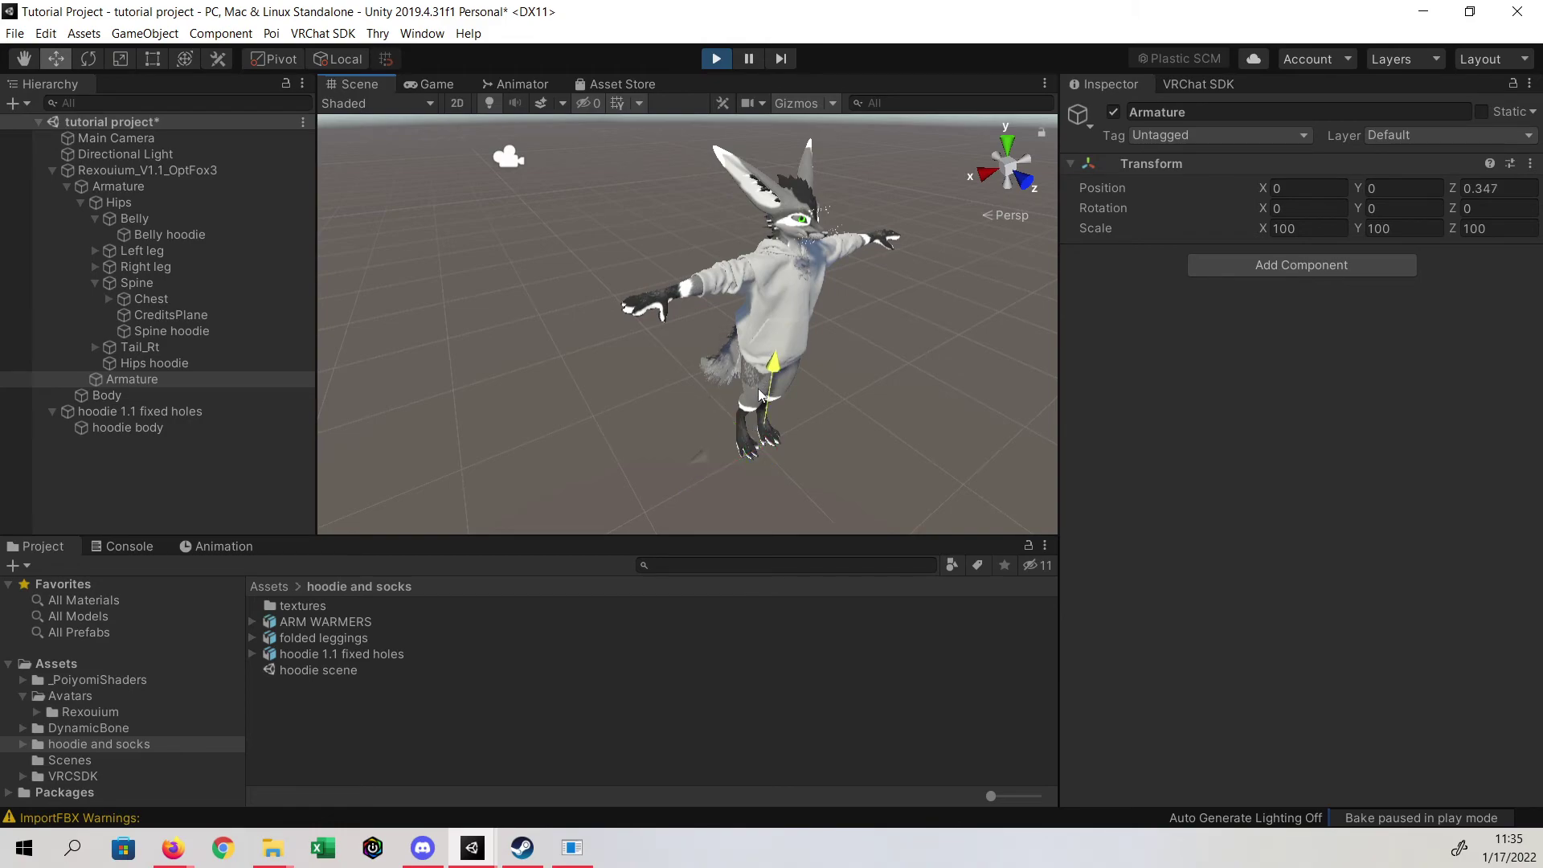
- Move the Rexouium_V1.1_OptFox3 avatar root around the scene to test the hoodie attachment, and undo both moves
click(133, 170)
mouse_move(769, 392)
mouse_down()
mouse_move(760, 265)
mouse_move(729, 419)
mouse_move(744, 355)
mouse_move(747, 392)
mouse_up()
drag(704, 452, 649, 407)
key(ctrl+z)
key(ctrl+z)
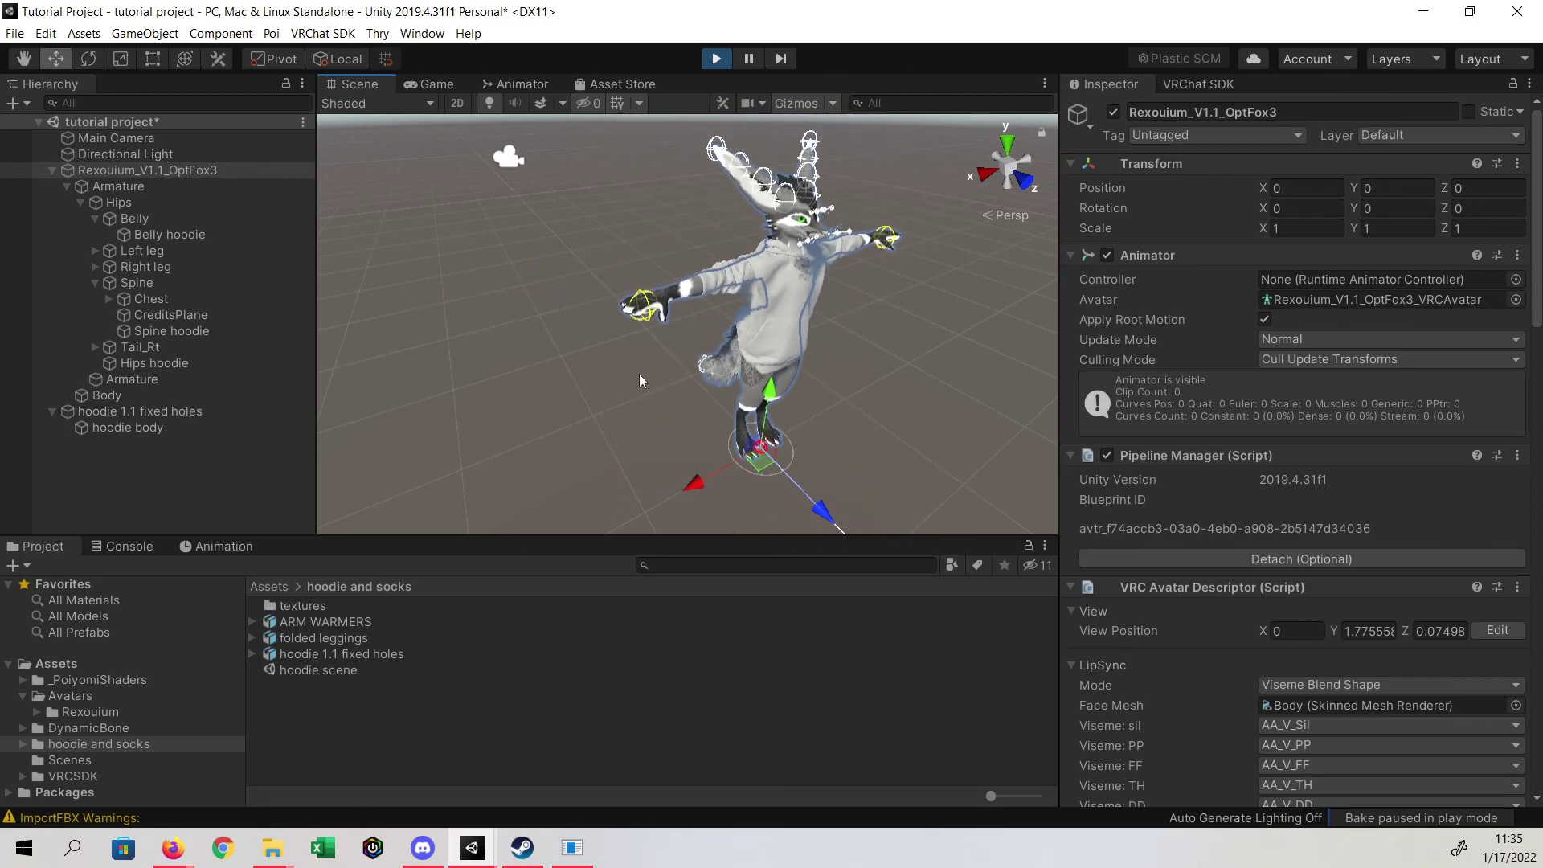
scroll(617, 356, down, 2)
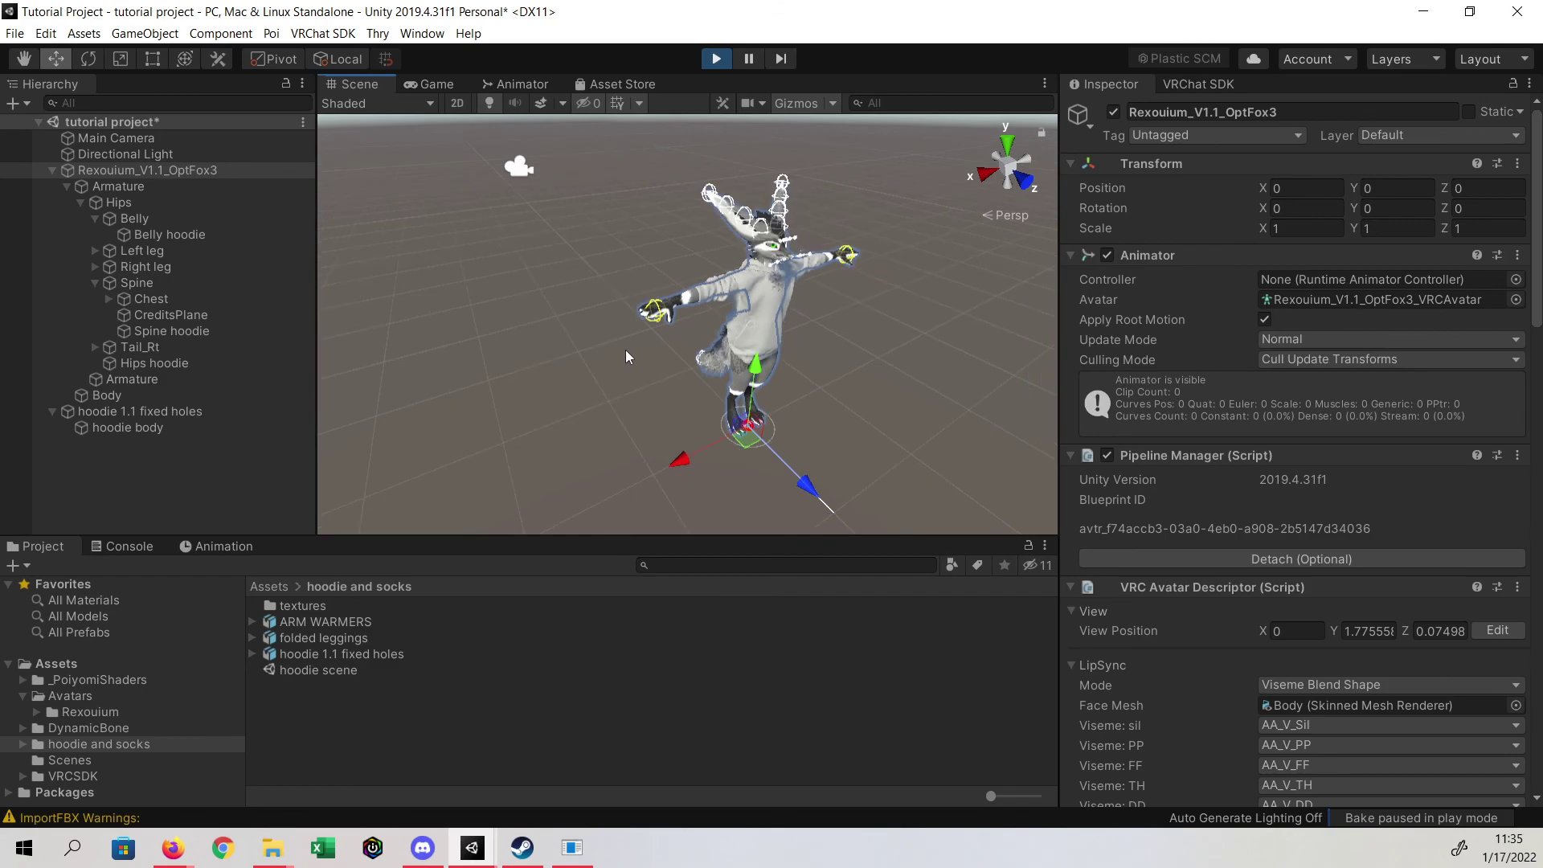
scroll(663, 375, up, 2)
middle_drag(662, 375, 558, 384)
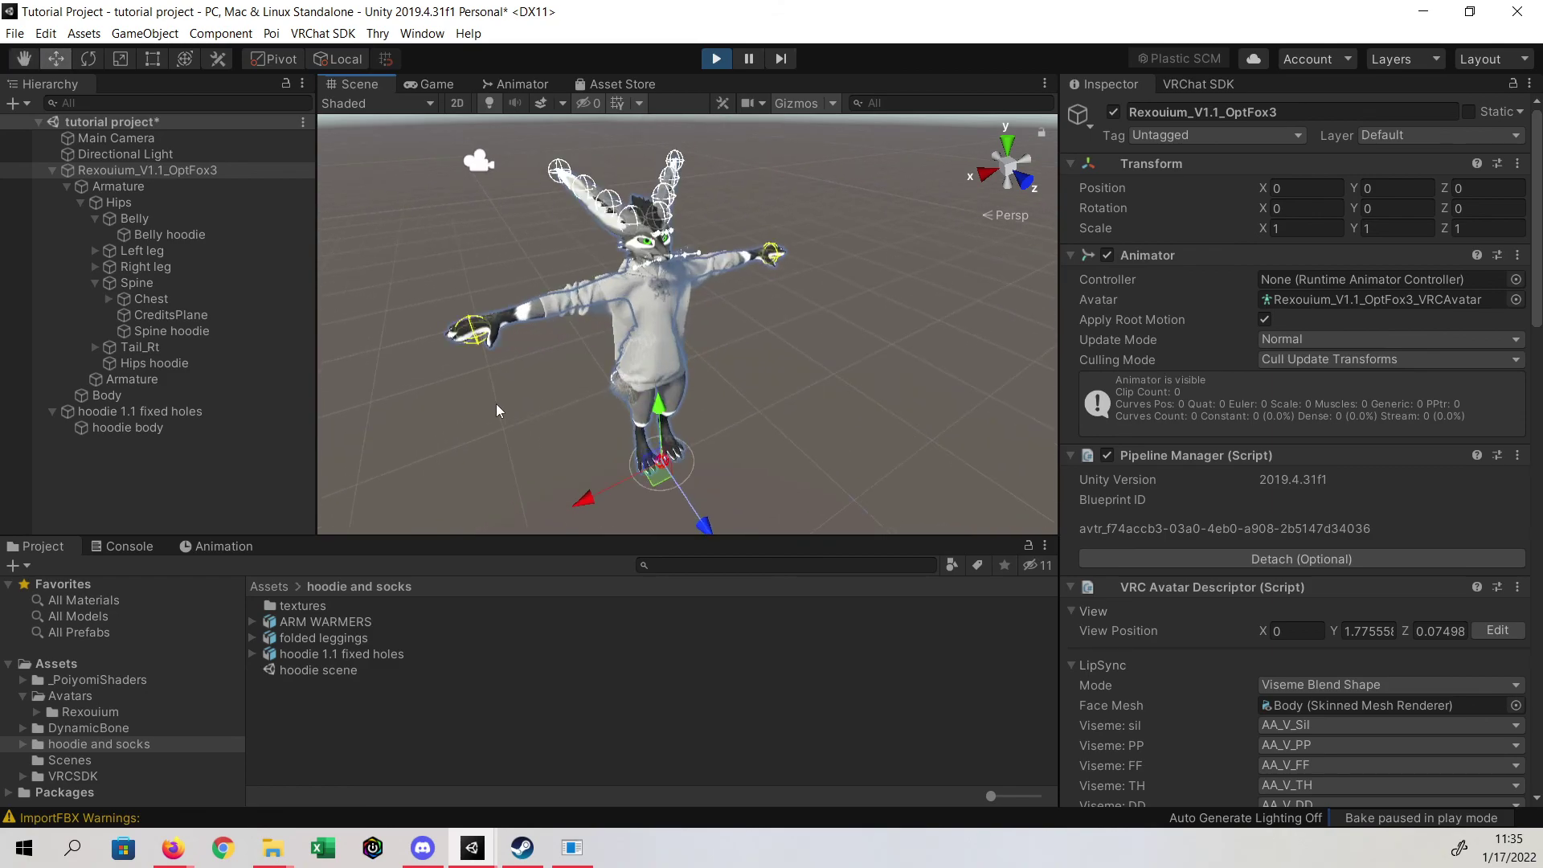